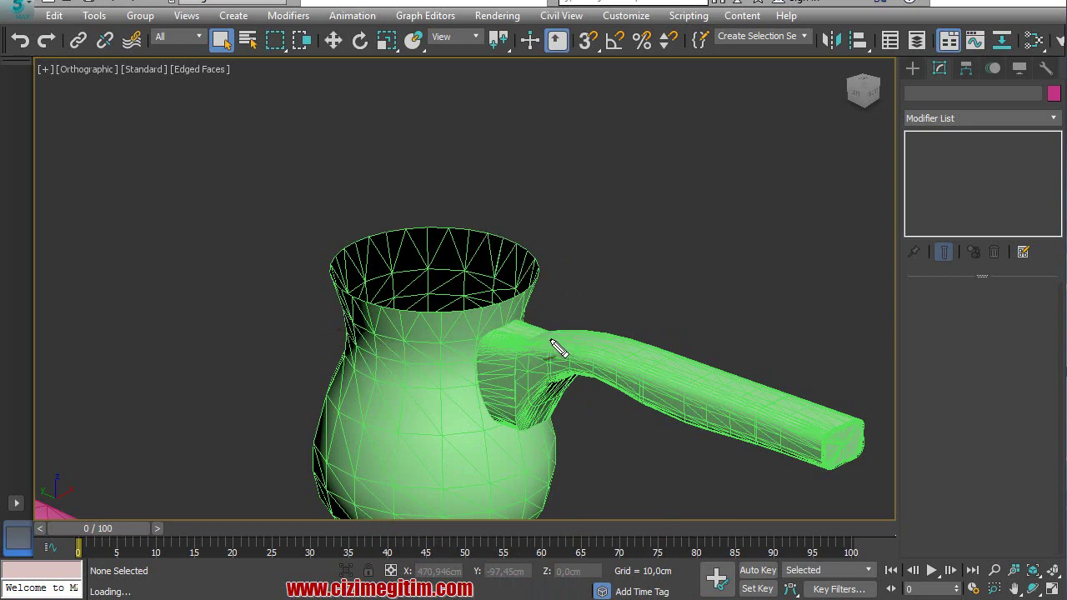
Select the coffee pot, Curve001, and return it to its top-level NURBS Surface with sub-object levels collapsed.
drag(485, 231, 528, 239)
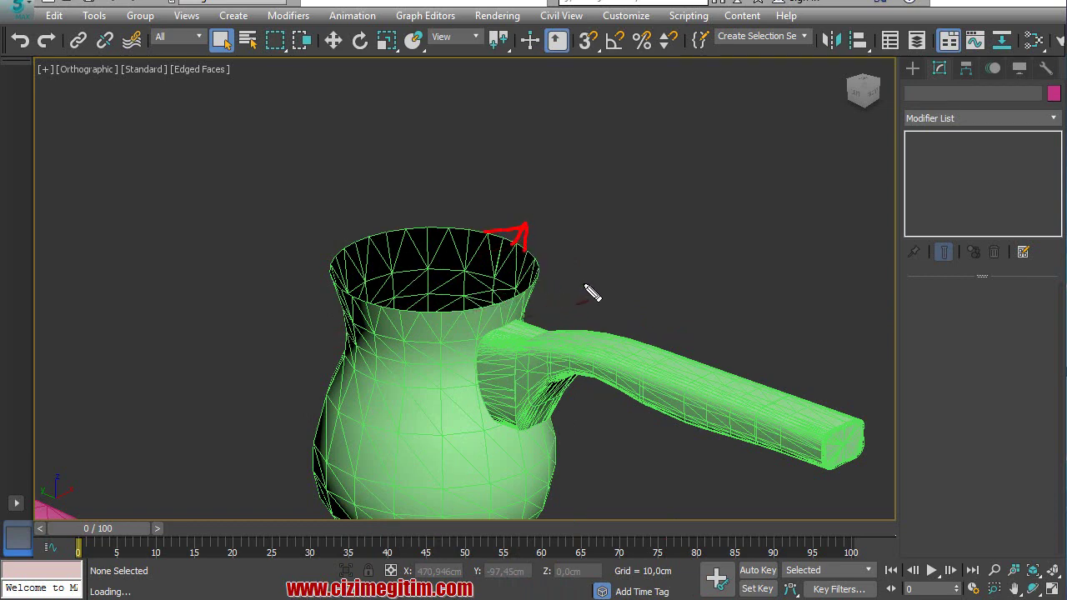
key(Escape)
click(458, 277)
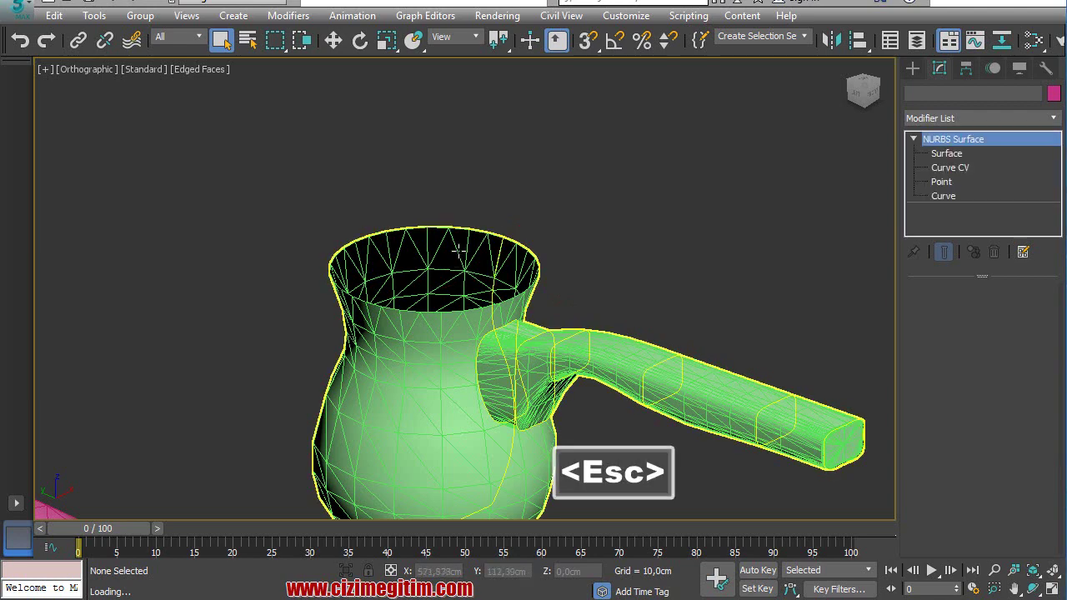
click(965, 139)
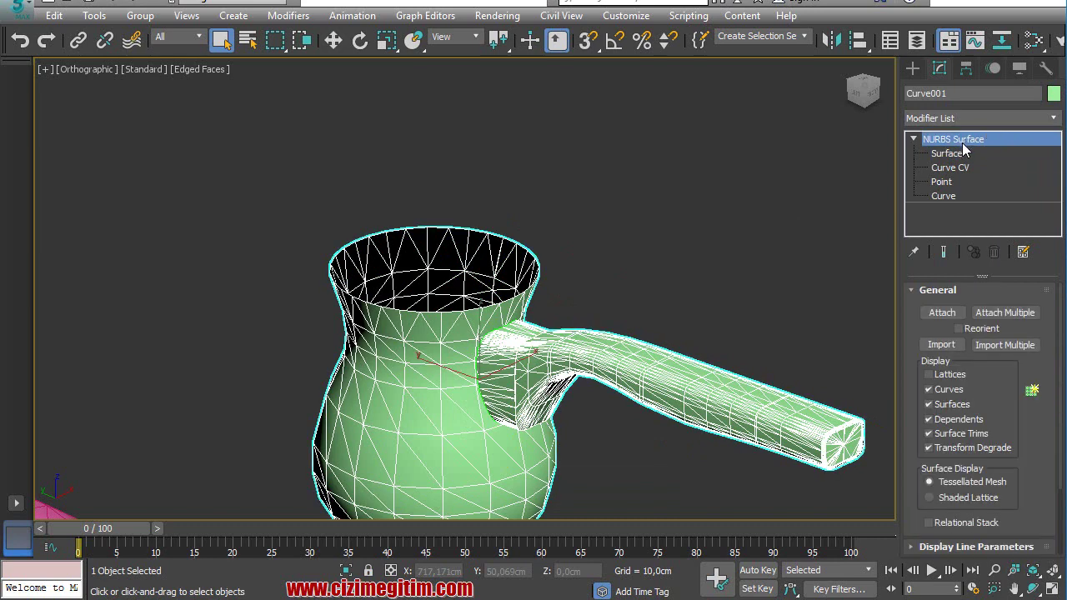
click(914, 139)
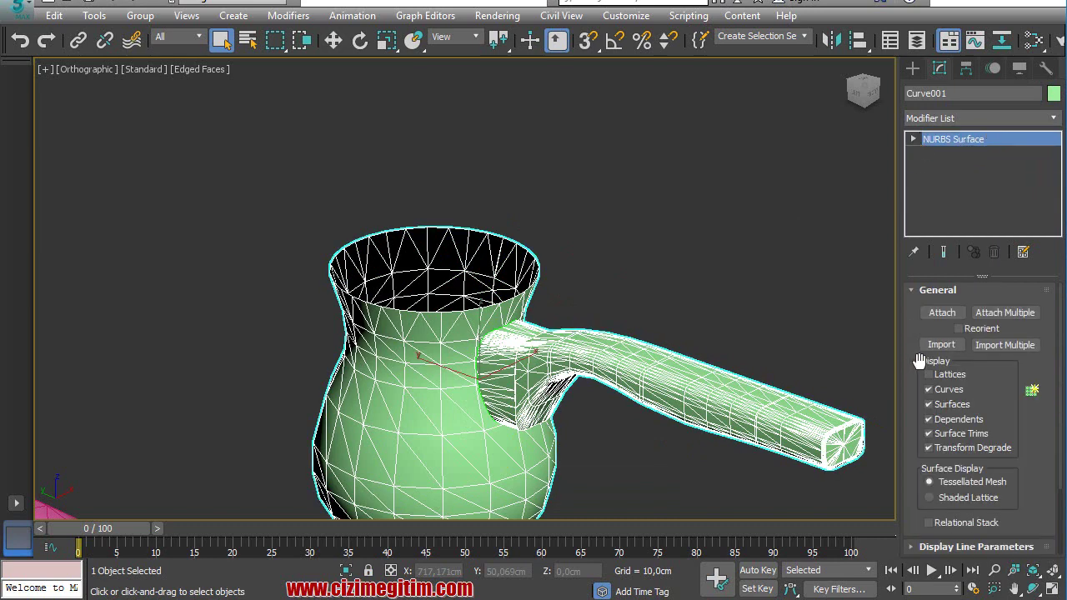
drag(918, 370, 920, 297)
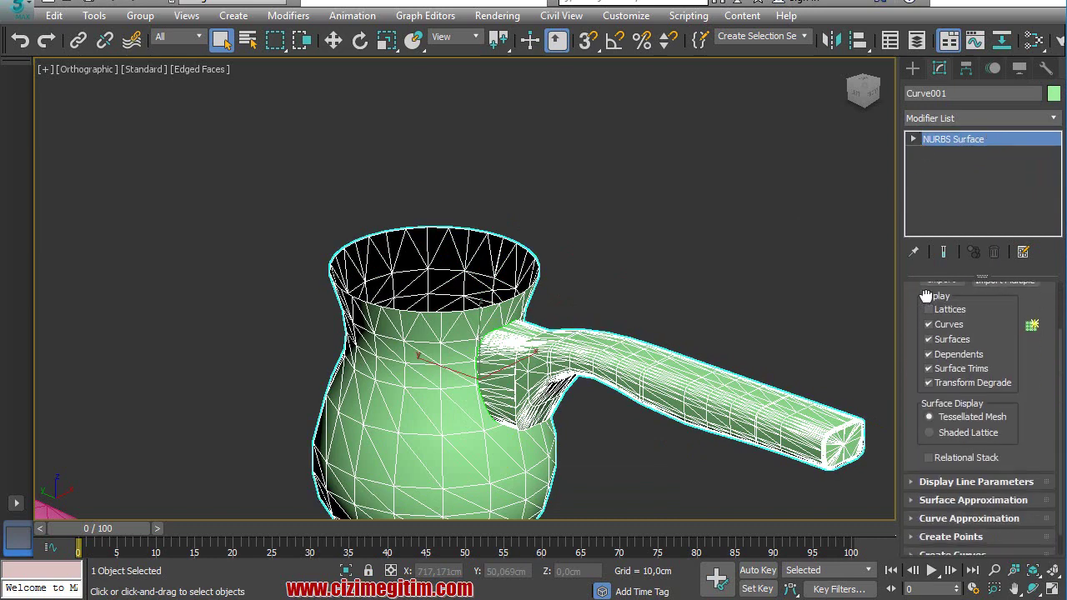
Apply the High Surface Approximation preset: Spatial and Curvature, Edge 5, Distance 15, Angle 10.
click(917, 493)
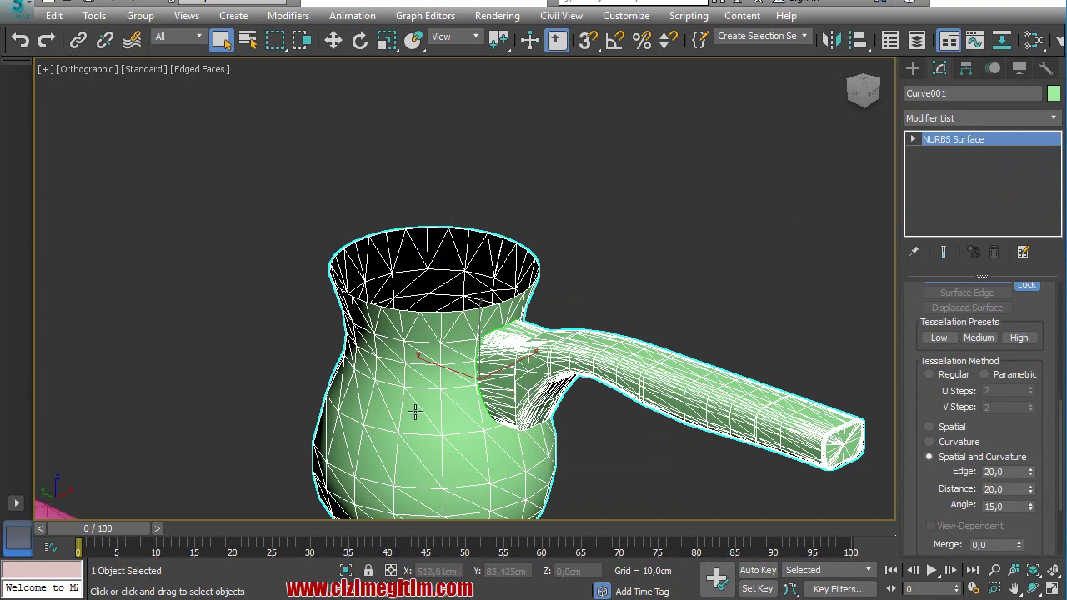
scroll(409, 425, down, 5)
scroll(459, 399, up, 5)
scroll(389, 312, up, 1)
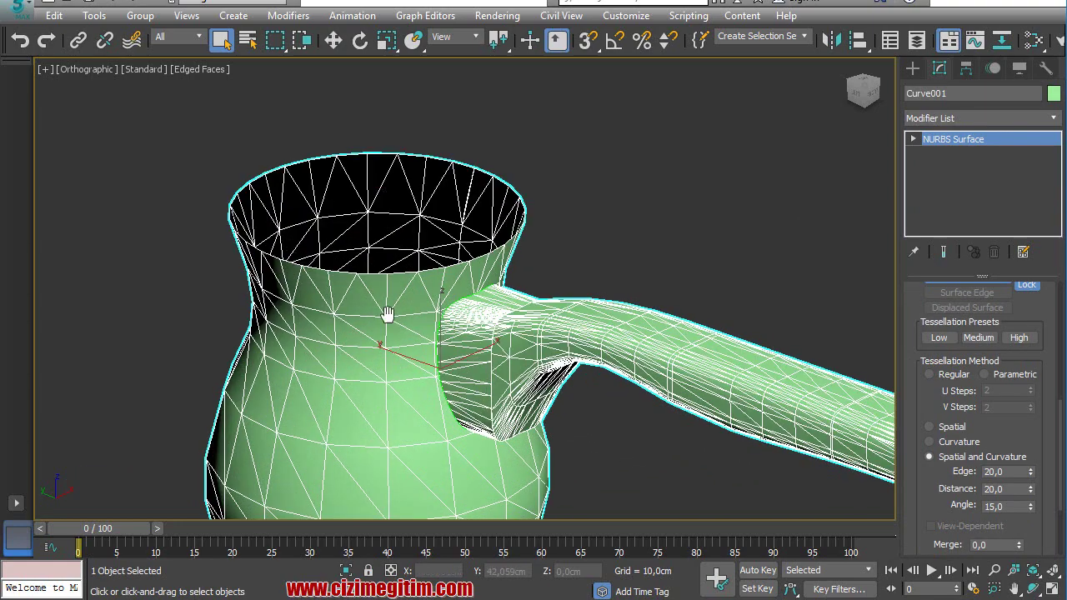
scroll(372, 309, up, 1)
scroll(372, 309, up, 1)
click(1021, 337)
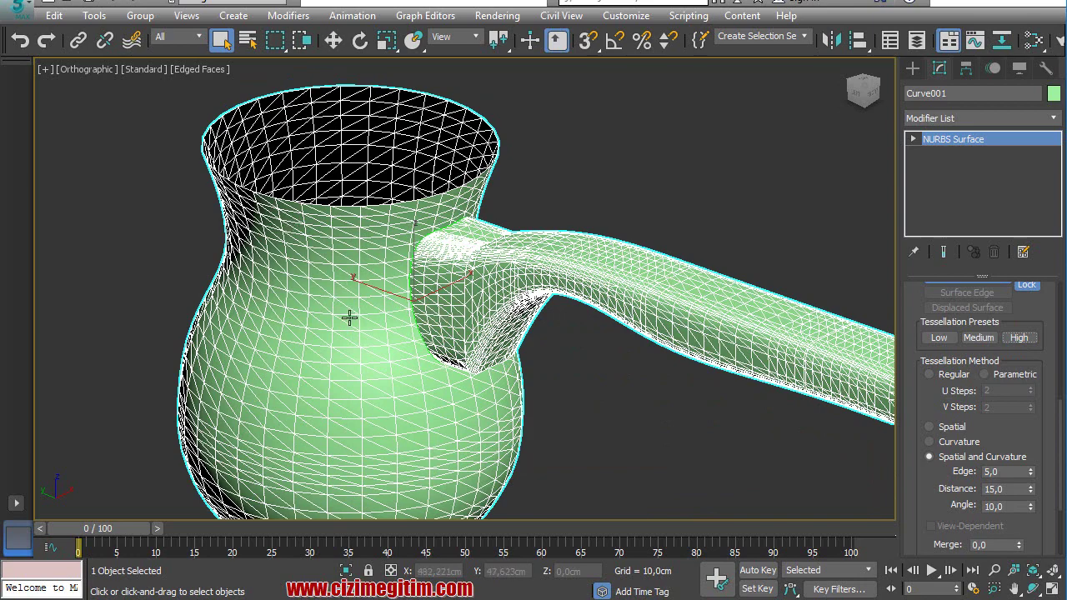
scroll(288, 321, down, 2)
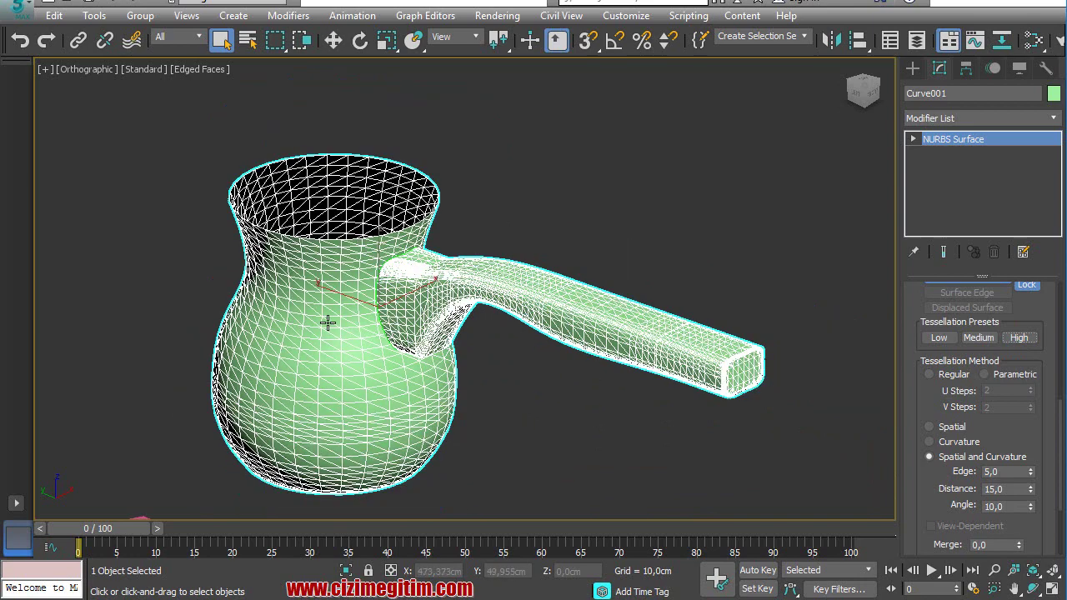
scroll(347, 321, down, 1)
scroll(347, 321, up, 4)
scroll(347, 321, down, 3)
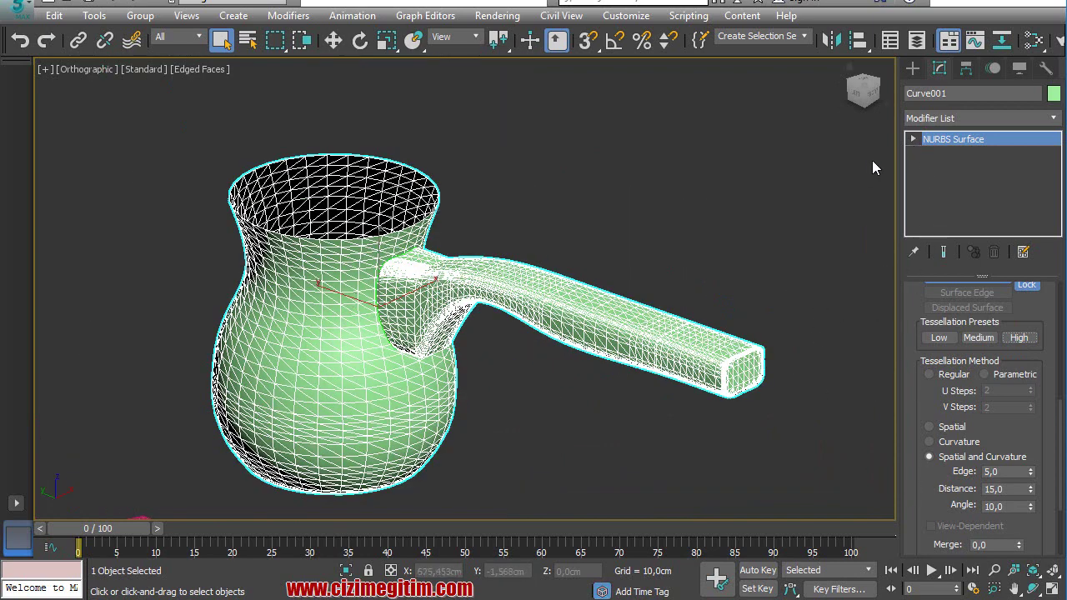
click(914, 140)
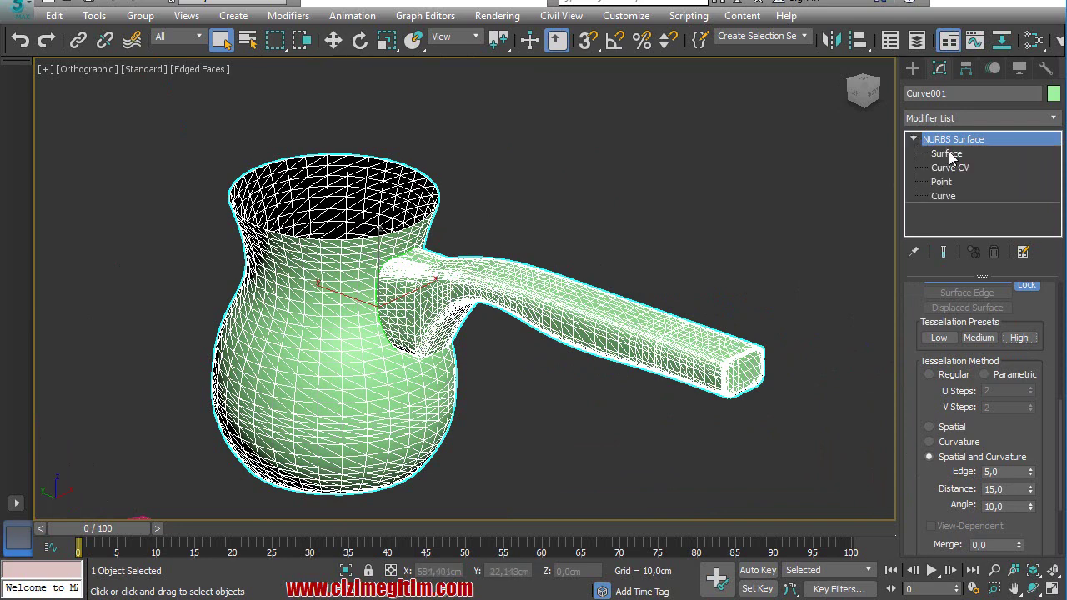
At Surface level, select Lathe Surf 001 and Make Independent so Surface CV editing becomes available.
click(949, 154)
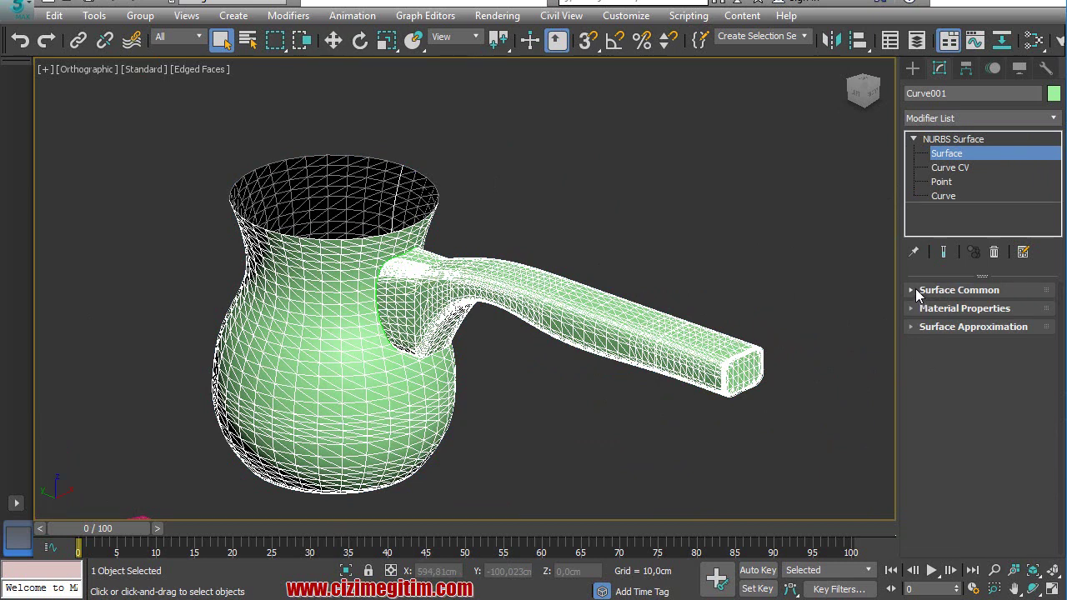
click(914, 289)
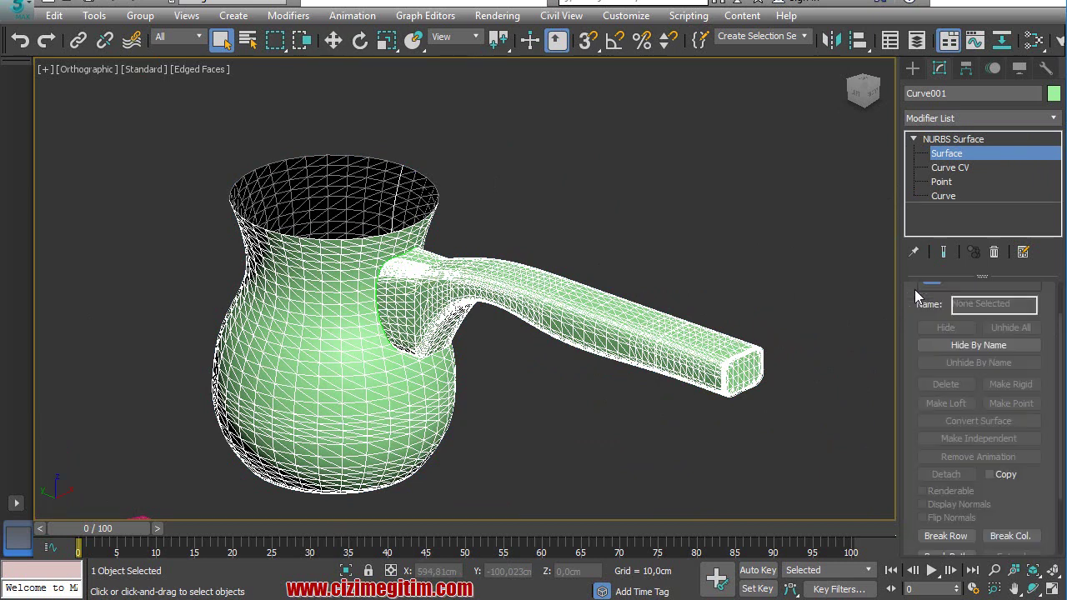
scroll(930, 355, down, 1)
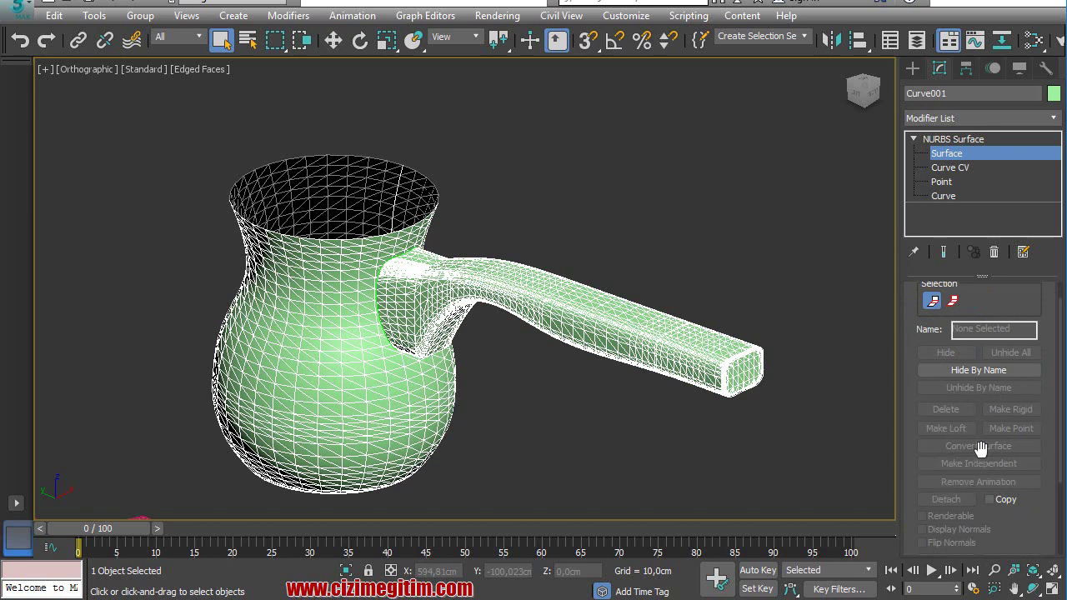
click(353, 201)
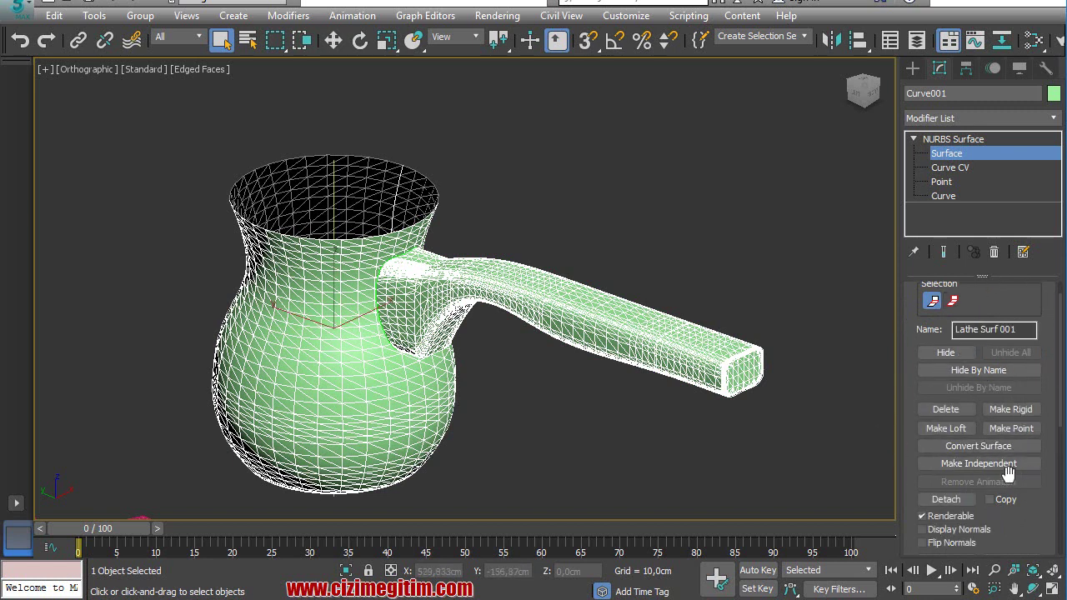
click(971, 467)
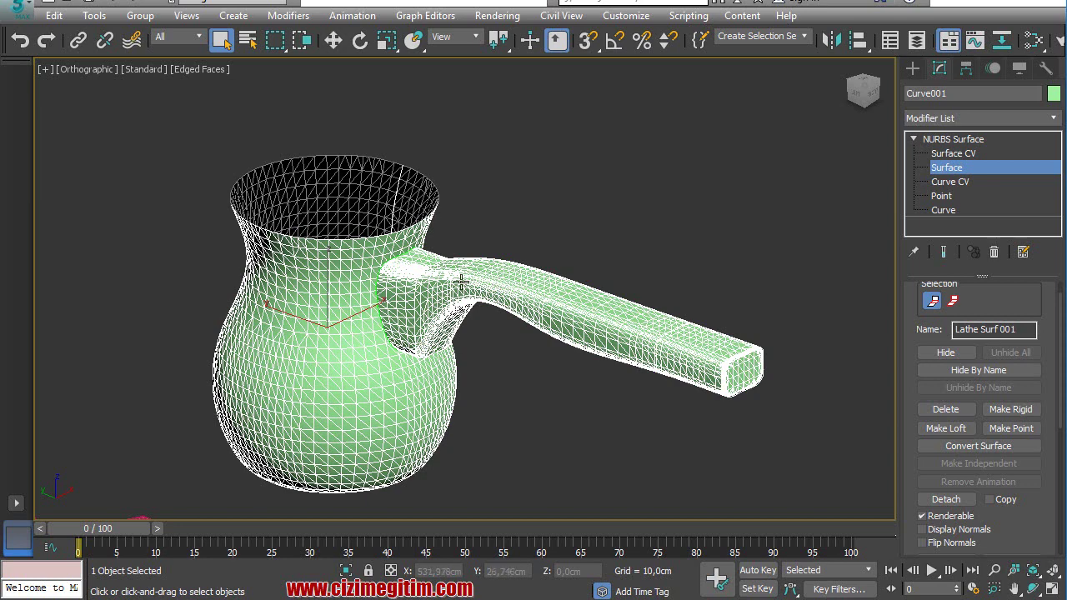
scroll(461, 283, down, 3)
scroll(359, 272, up, 6)
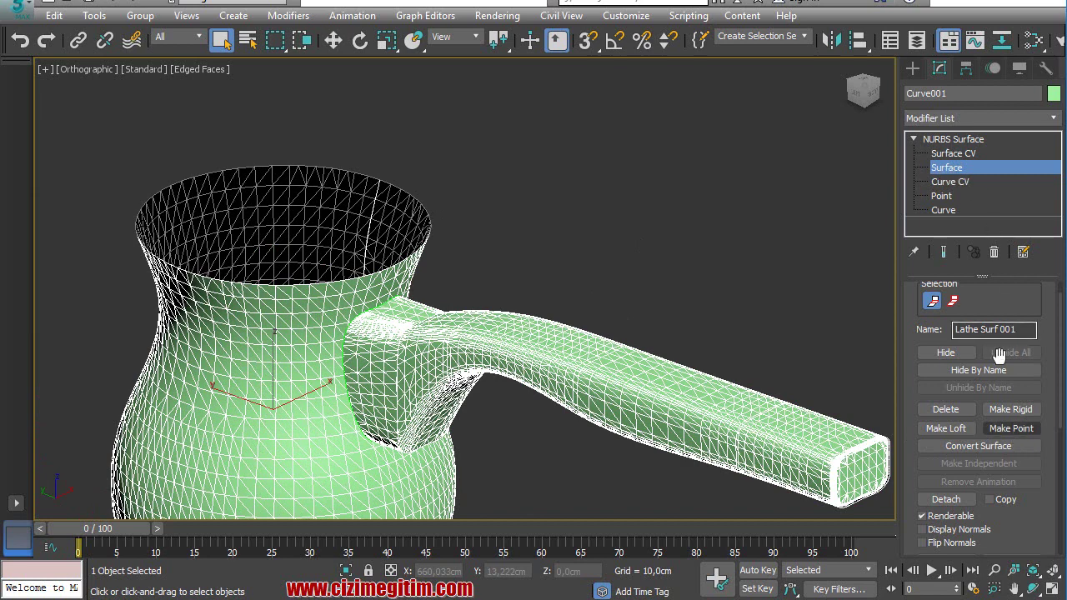
Delete Point Curve 001 running around the pot rim at the Curve level.
click(959, 154)
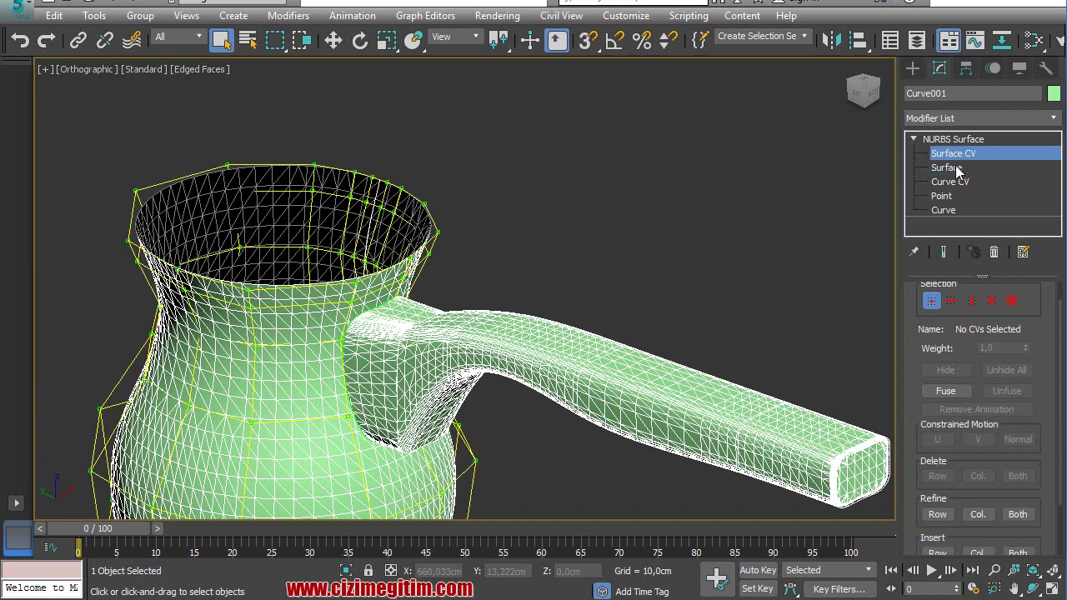
click(957, 170)
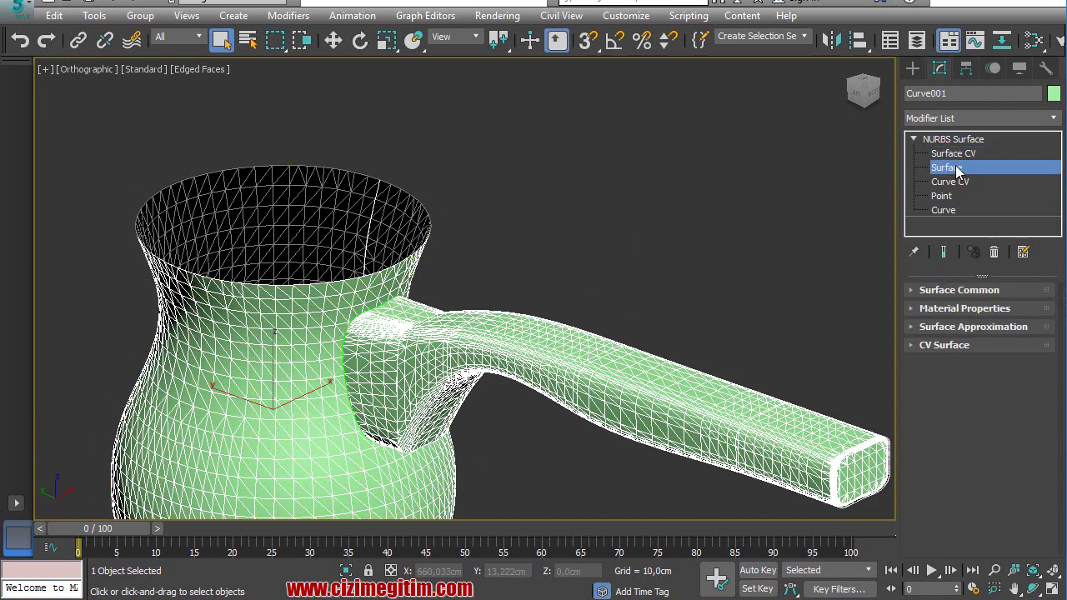
click(947, 210)
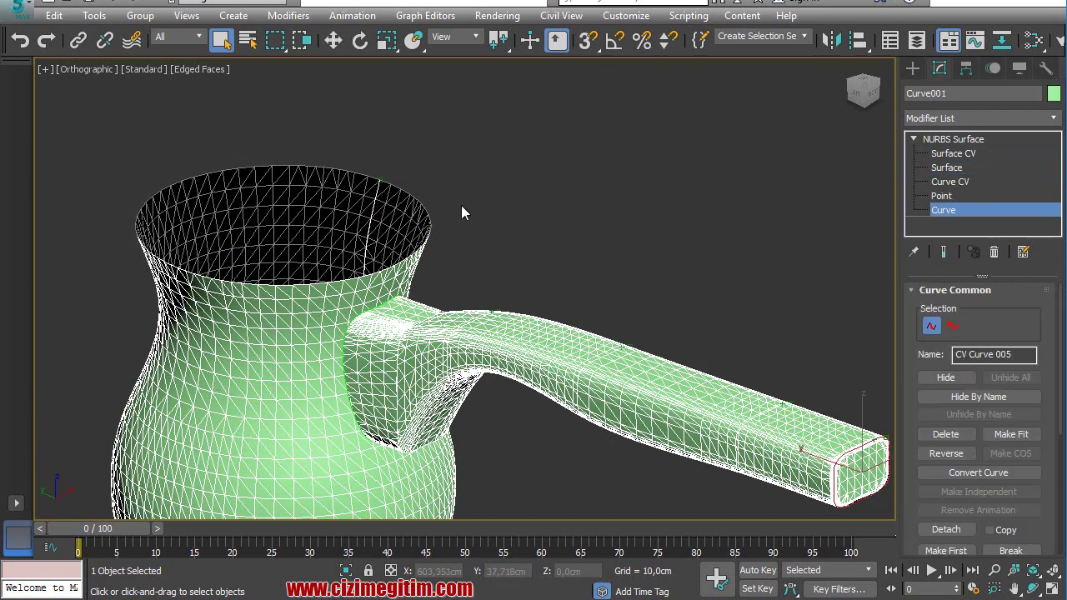
click(376, 193)
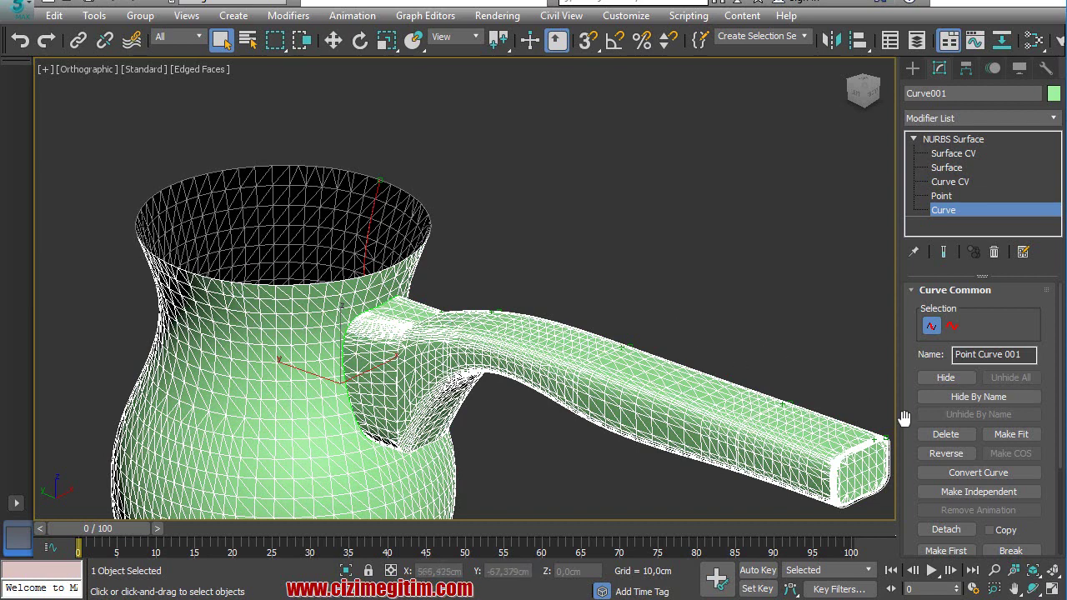
click(946, 434)
scroll(443, 219, down, 3)
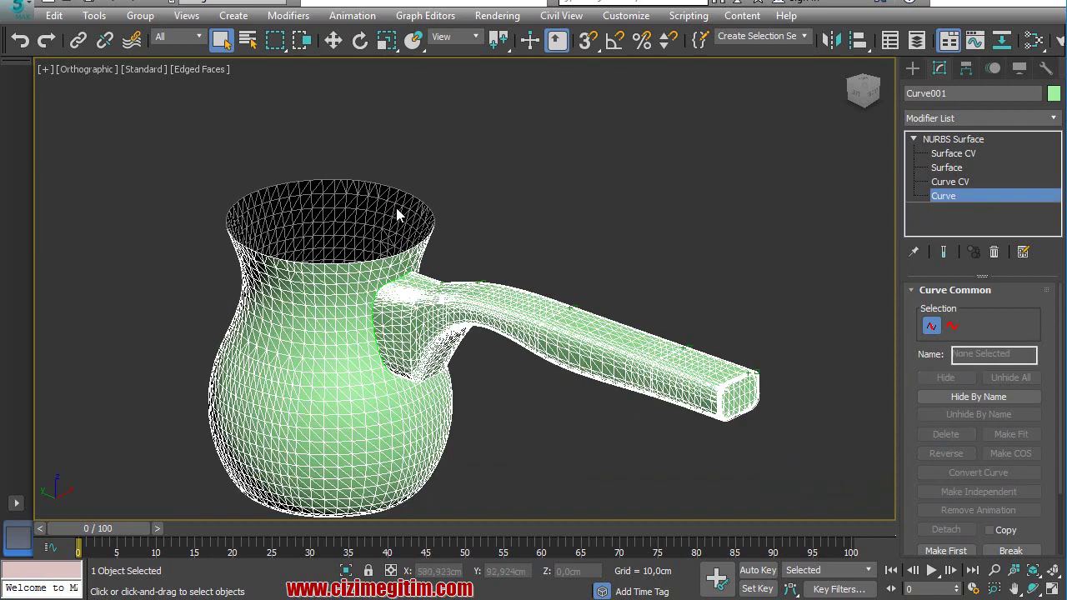
Display the lathe body's Surface CV lattice, orbiting so the handle points left.
click(1033, 589)
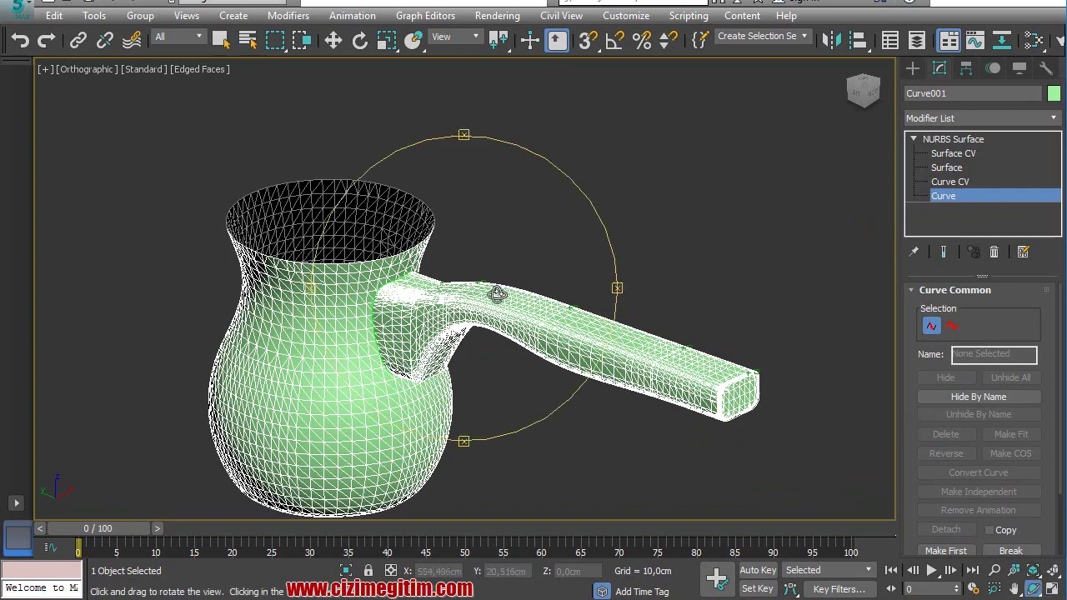
mouse_move(498, 295)
mouse_down()
mouse_move(374, 291)
mouse_move(476, 301)
mouse_move(423, 294)
mouse_move(489, 270)
mouse_move(752, 227)
mouse_up()
right_click(752, 228)
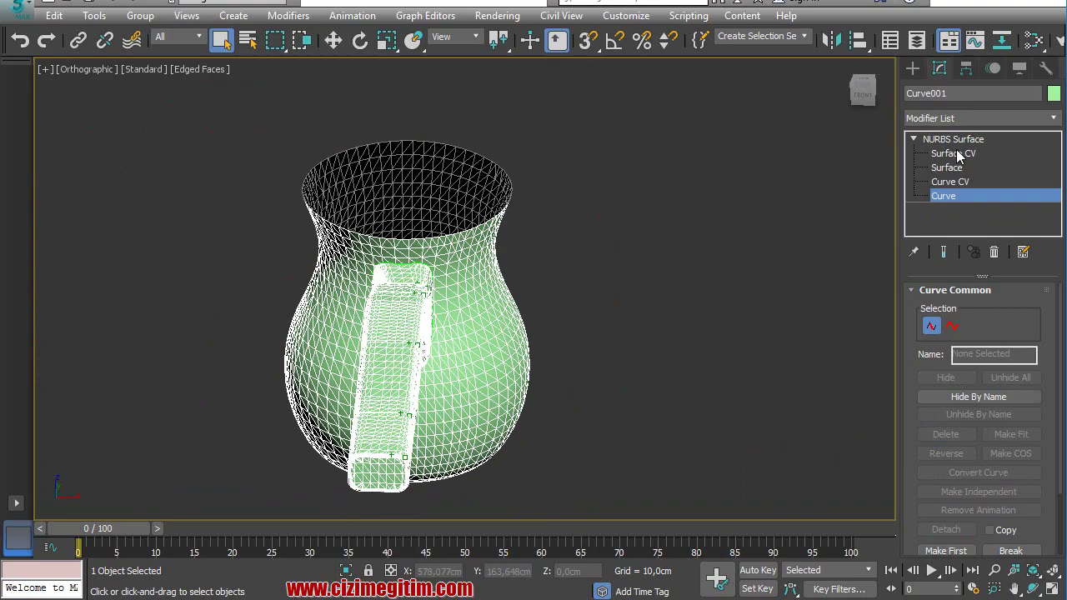
click(959, 157)
scroll(500, 172, up, 2)
scroll(497, 125, up, 2)
scroll(492, 123, up, 2)
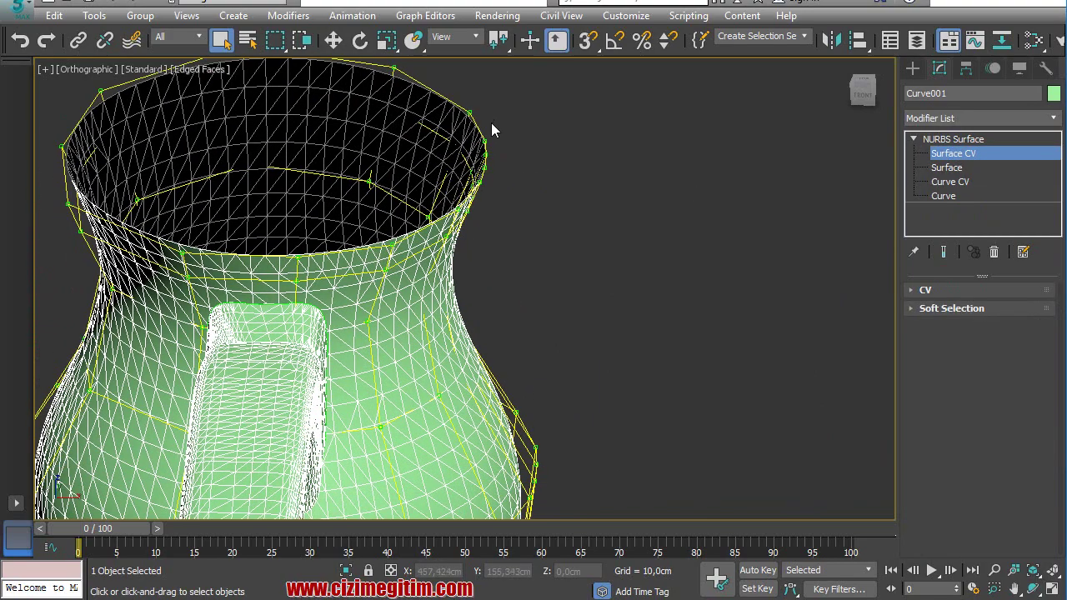
scroll(517, 166, down, 4)
click(1033, 589)
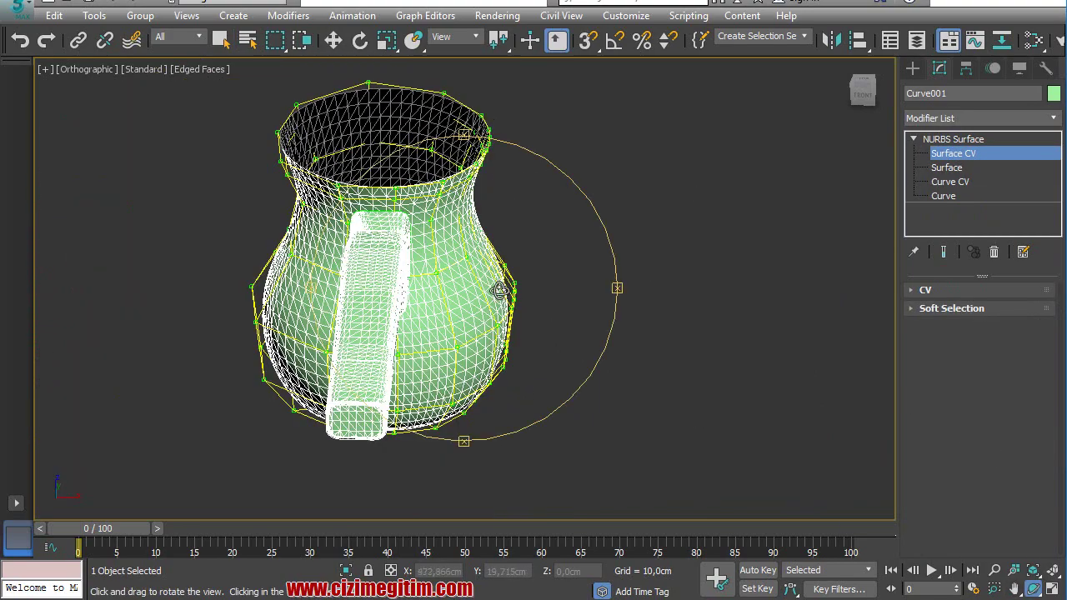
mouse_move(499, 292)
mouse_down()
mouse_move(395, 351)
mouse_move(399, 372)
mouse_move(407, 331)
mouse_move(458, 272)
mouse_up()
scroll(533, 275, up, 3)
scroll(556, 245, up, 3)
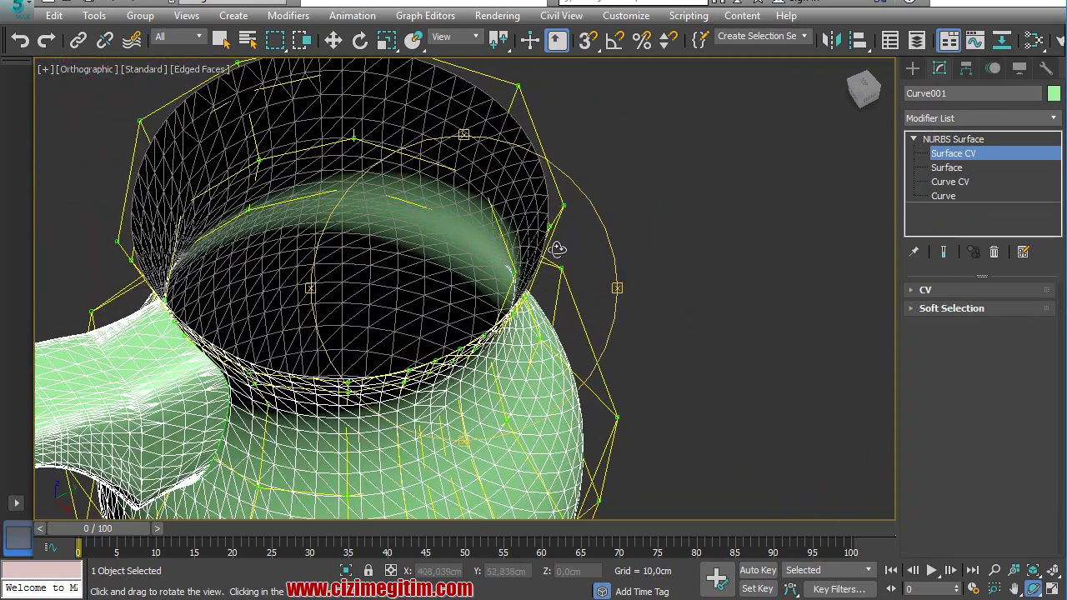
right_click(555, 245)
click(517, 86)
middle_drag(568, 109, 572, 253)
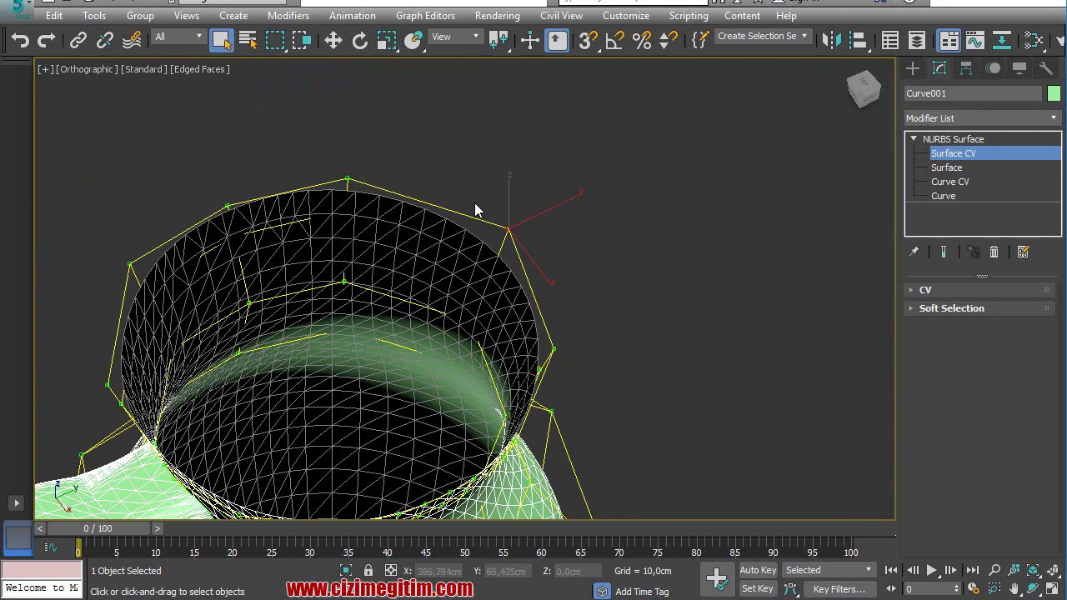
key(w)
mouse_move(548, 214)
mouse_down()
mouse_move(601, 192)
mouse_move(581, 221)
mouse_up()
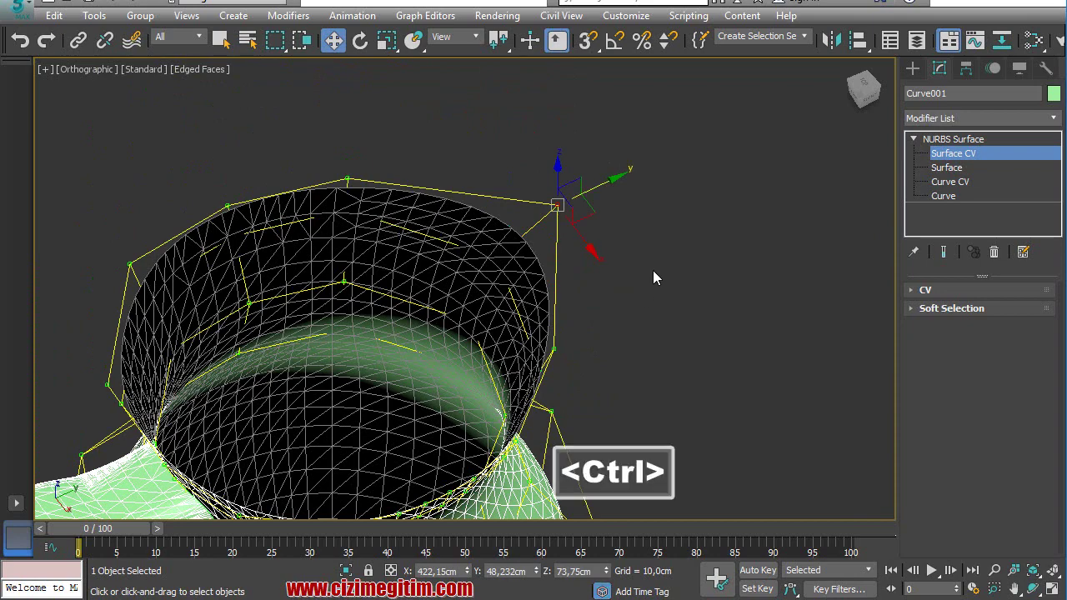
key(ctrl+z)
middle_drag(564, 334, 586, 168)
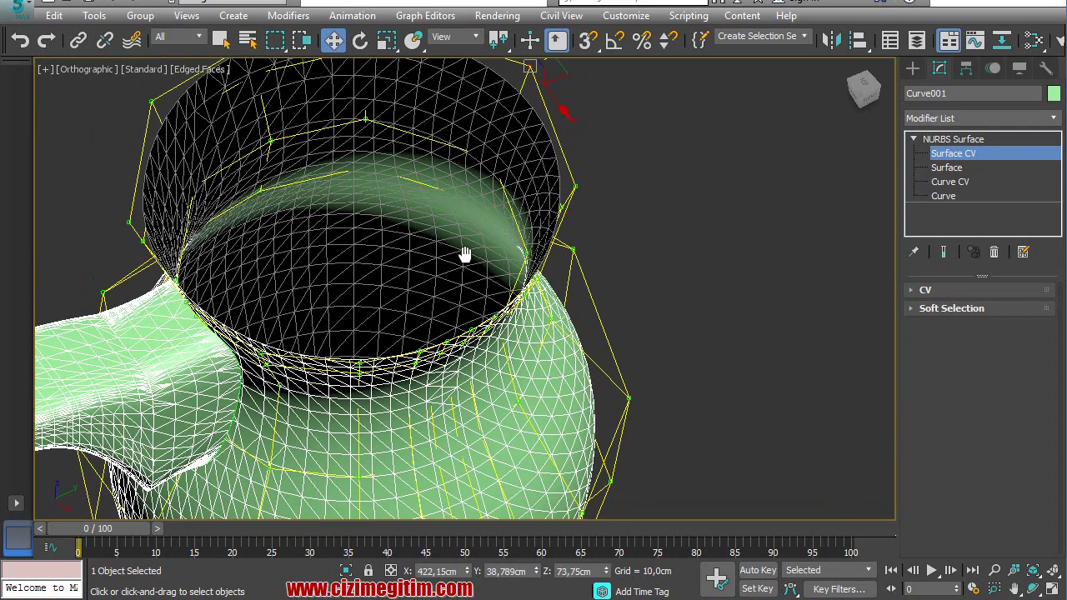
scroll(457, 247, up, 2)
scroll(448, 242, up, 2)
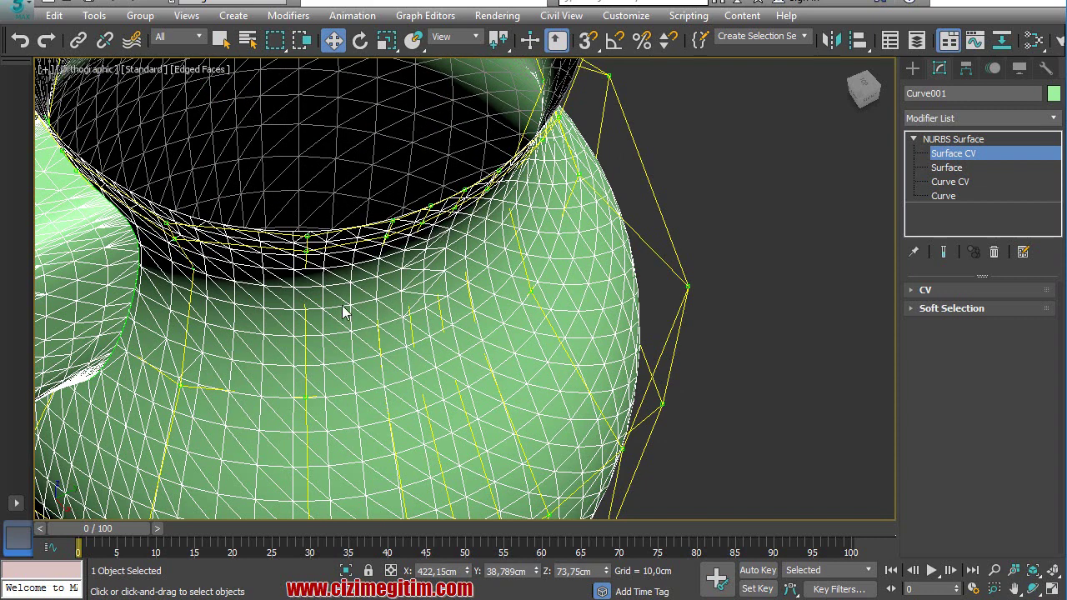
Show the pot in smooth Default Shading with edged faces turned off.
scroll(342, 311, down, 2)
key(F3)
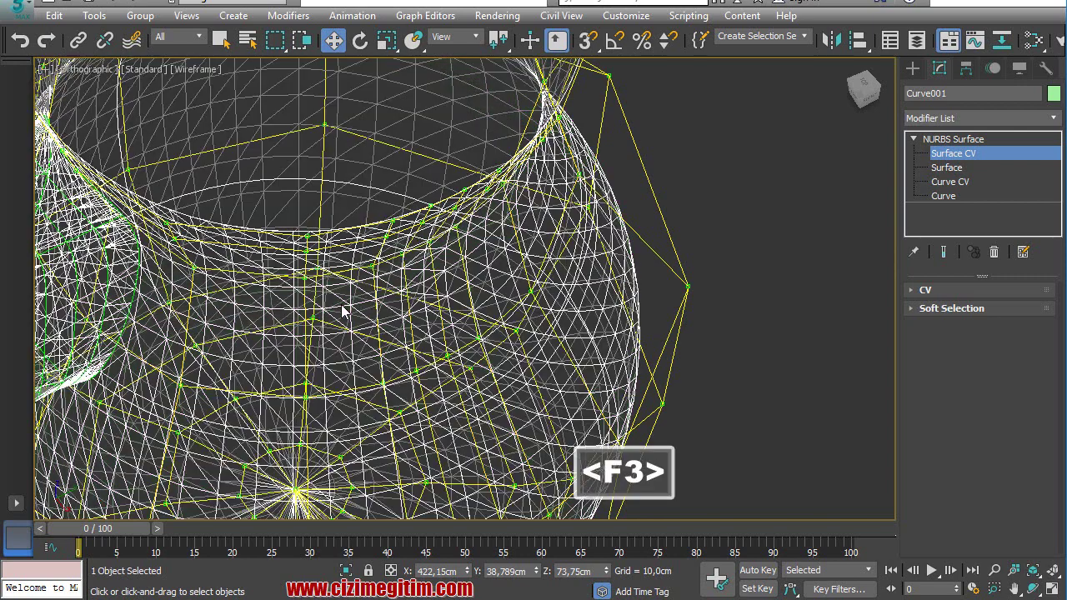
key(F3)
key(F4)
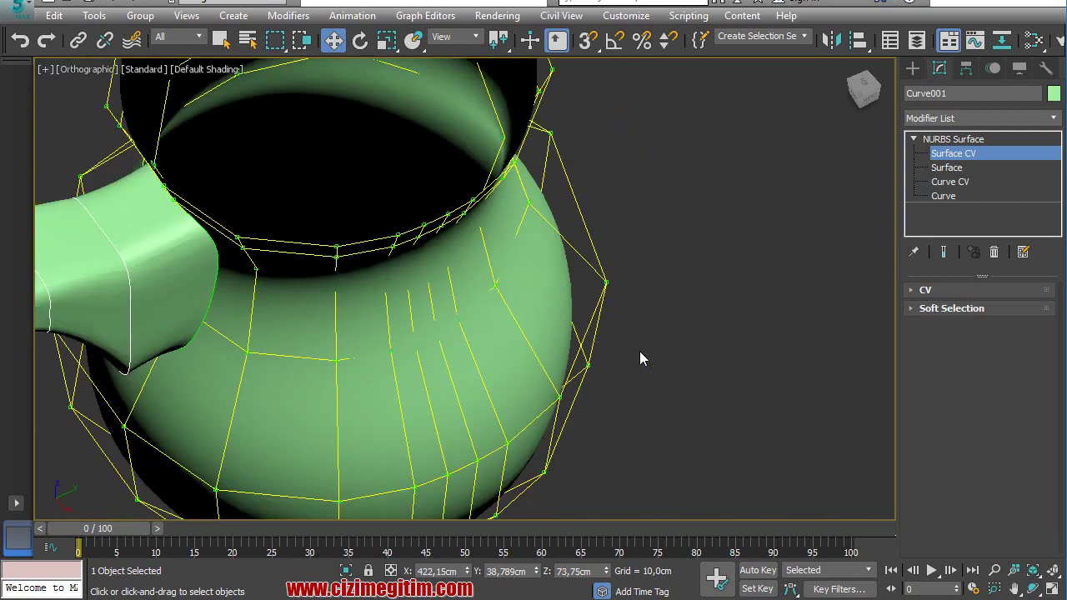
Orbit, pan and zoom to a close-up looking down on the pot's front rim.
click(1034, 588)
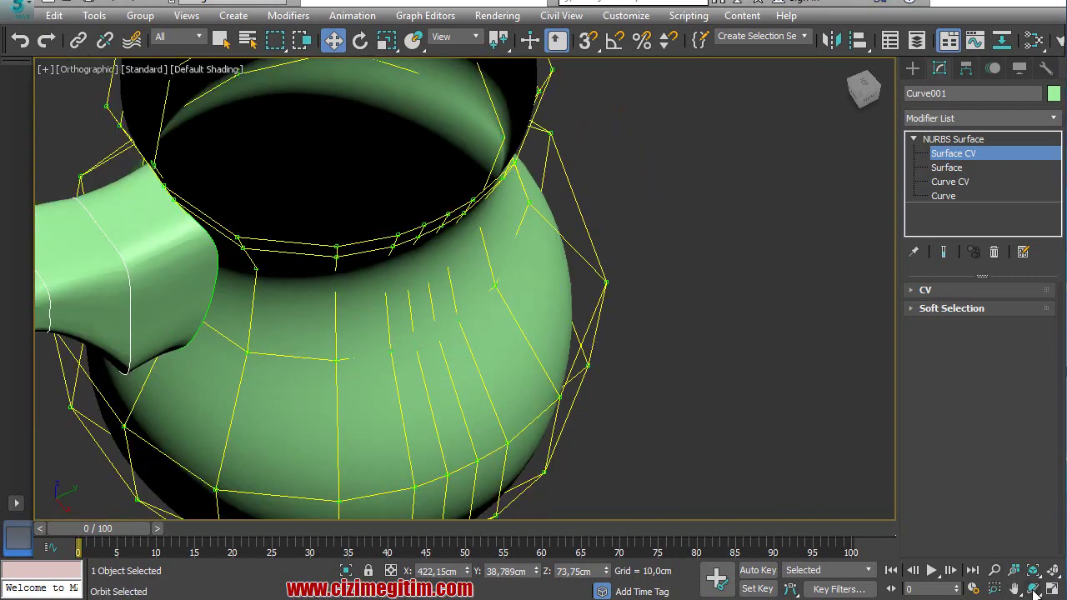
mouse_move(476, 362)
mouse_down()
mouse_move(431, 364)
mouse_move(447, 241)
mouse_move(419, 245)
mouse_move(414, 233)
mouse_up()
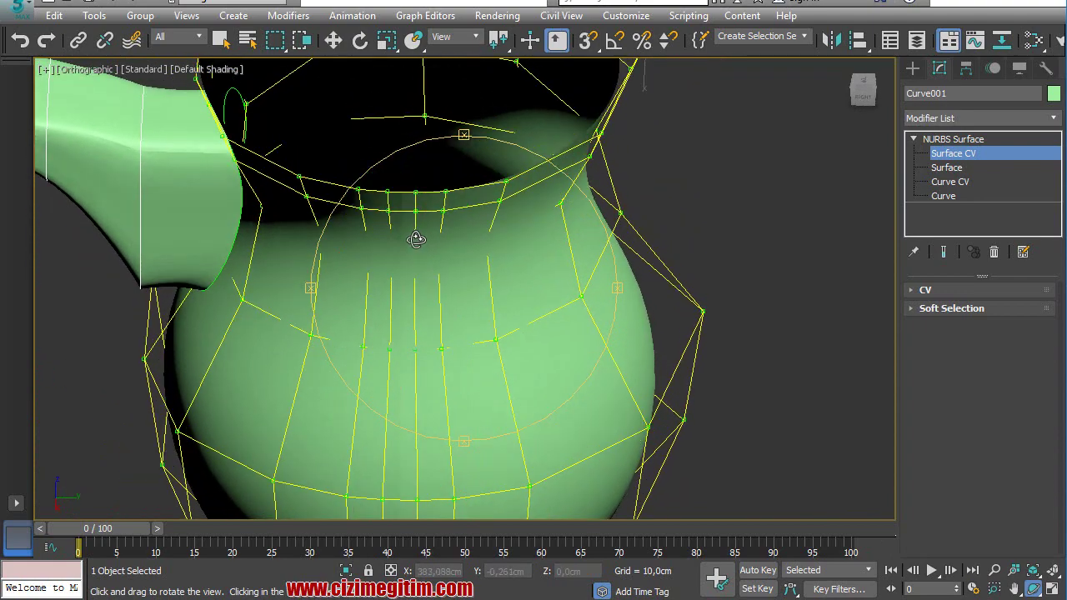
mouse_move(388, 238)
middle_down()
mouse_move(436, 265)
mouse_move(424, 261)
middle_up()
key(w)
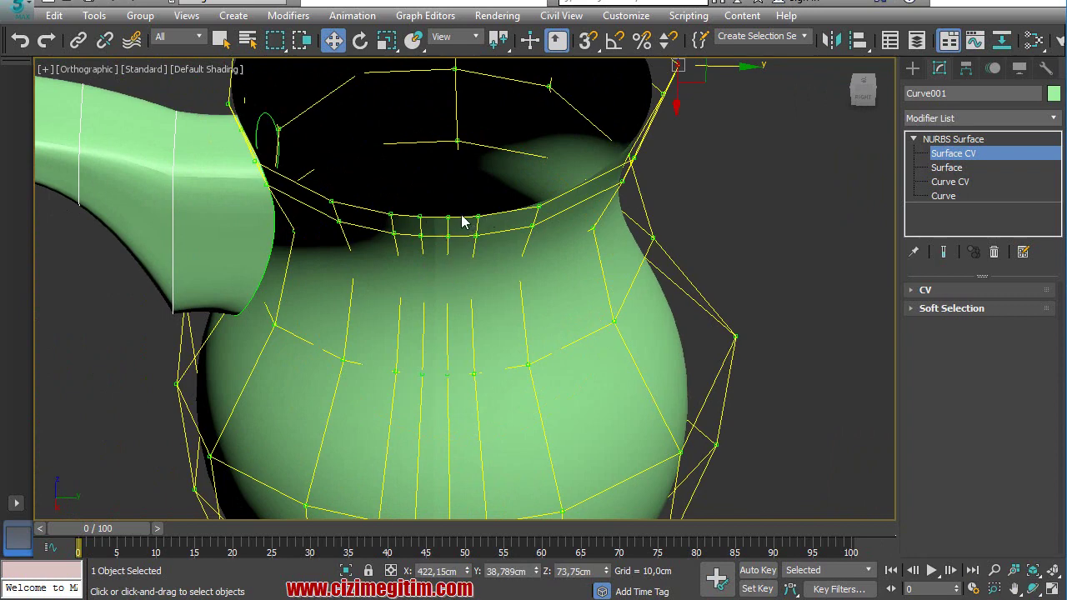
scroll(442, 218, up, 2)
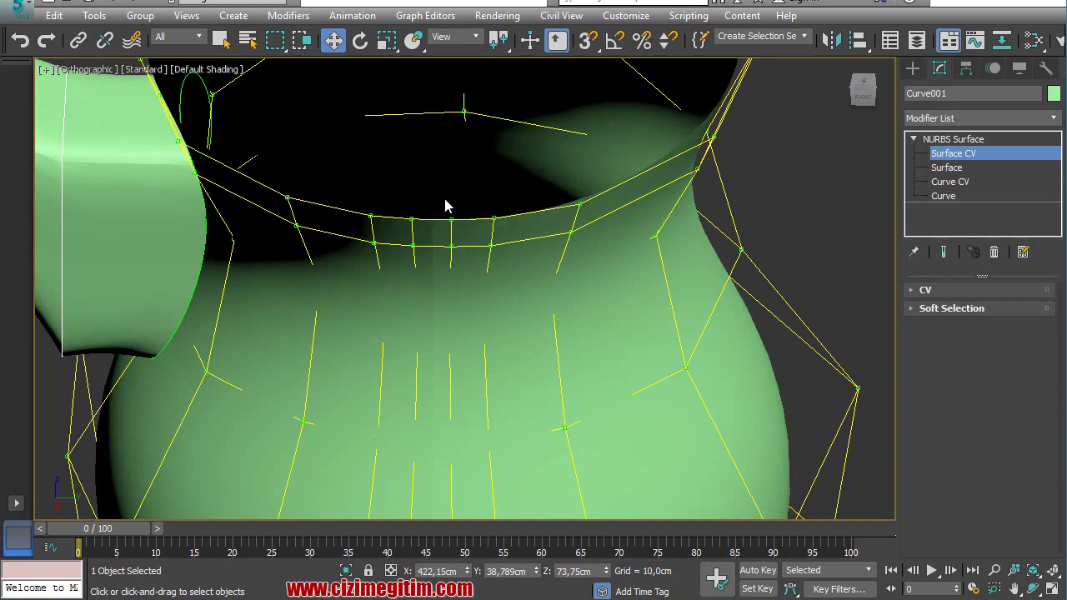
scroll(446, 206, up, 2)
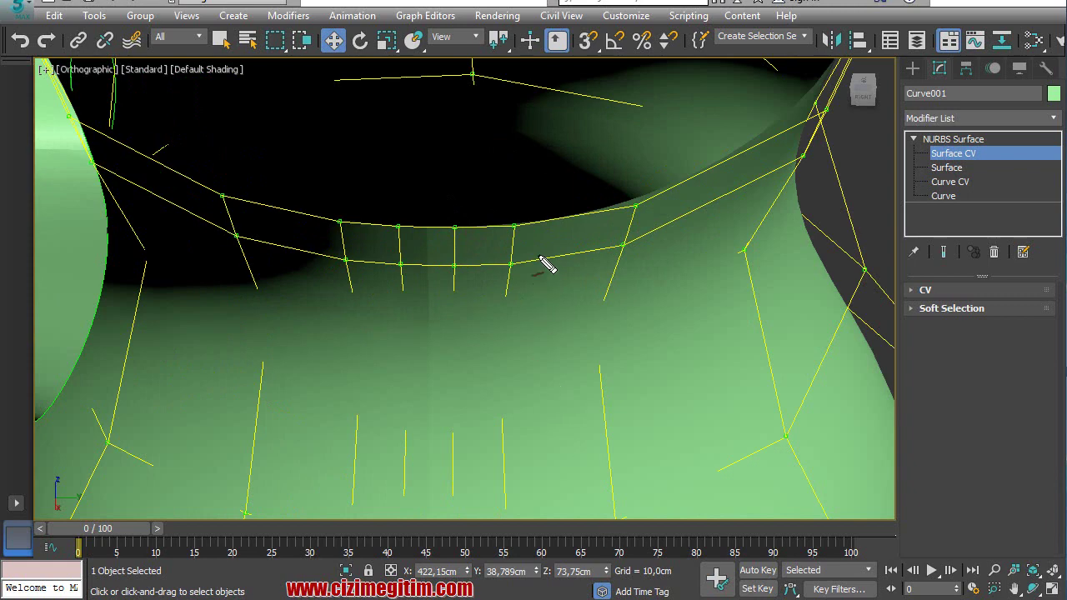
mouse_move(514, 225)
mouse_down()
mouse_move(476, 300)
mouse_move(419, 272)
mouse_move(392, 231)
mouse_up()
mouse_move(453, 294)
mouse_down()
mouse_move(457, 331)
mouse_move(475, 293)
mouse_up()
mouse_move(509, 244)
mouse_down()
mouse_move(497, 307)
mouse_move(497, 292)
mouse_move(479, 316)
mouse_up()
drag(400, 255, 430, 342)
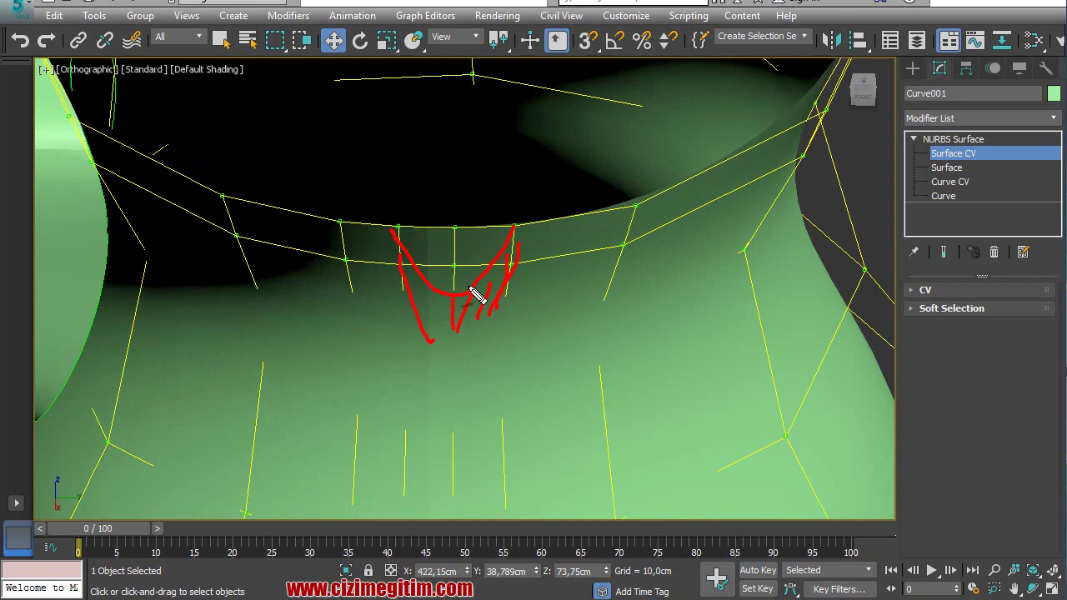
key(Escape)
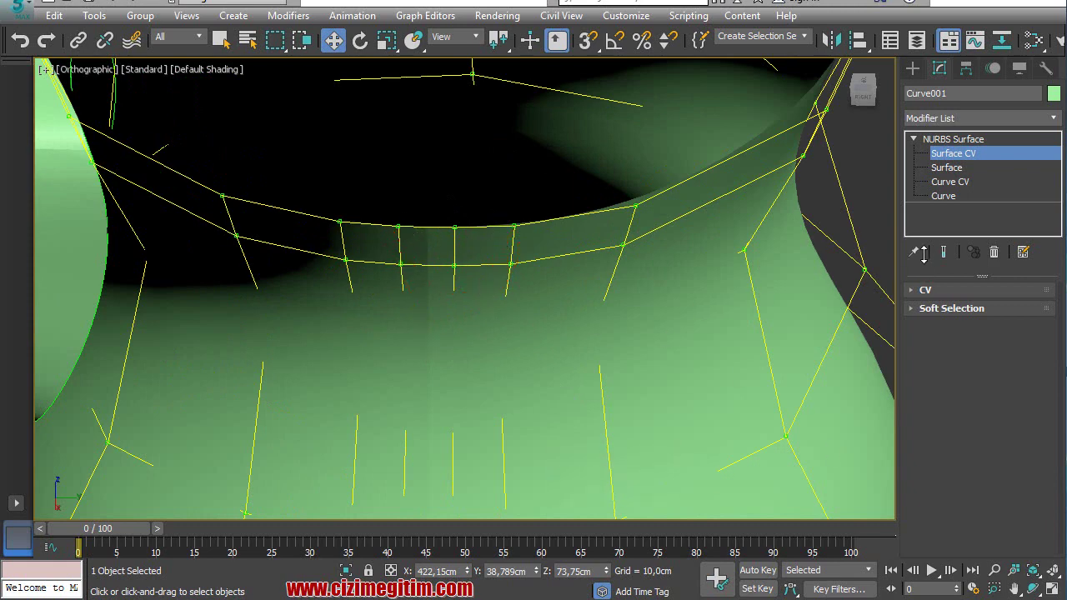
Lower the front-centre rim CVs, then drag one outward along X into a pointed spout lip.
click(459, 230)
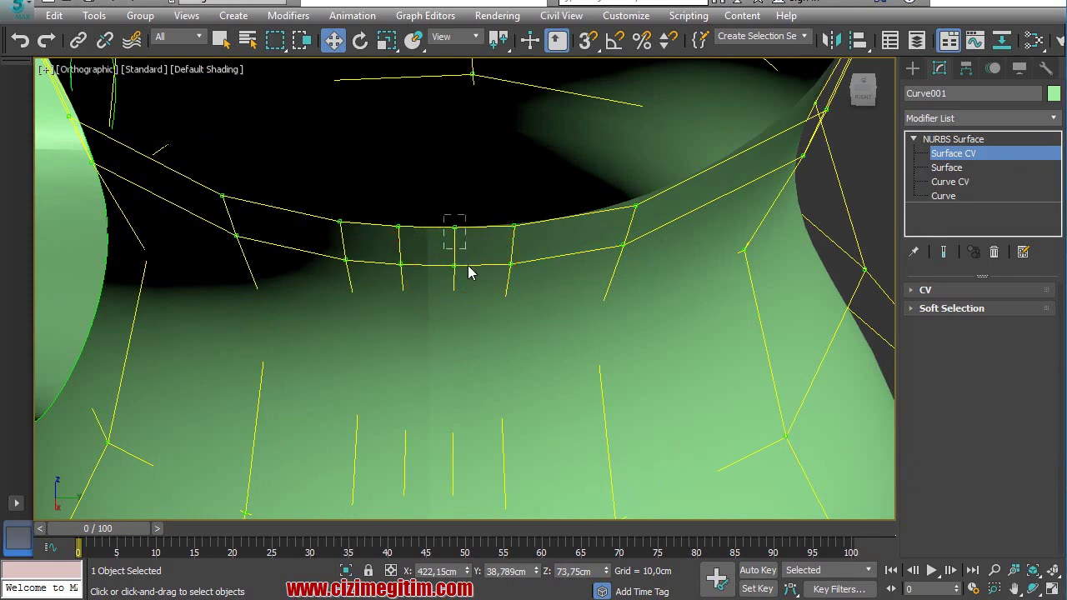
drag(469, 277, 453, 298)
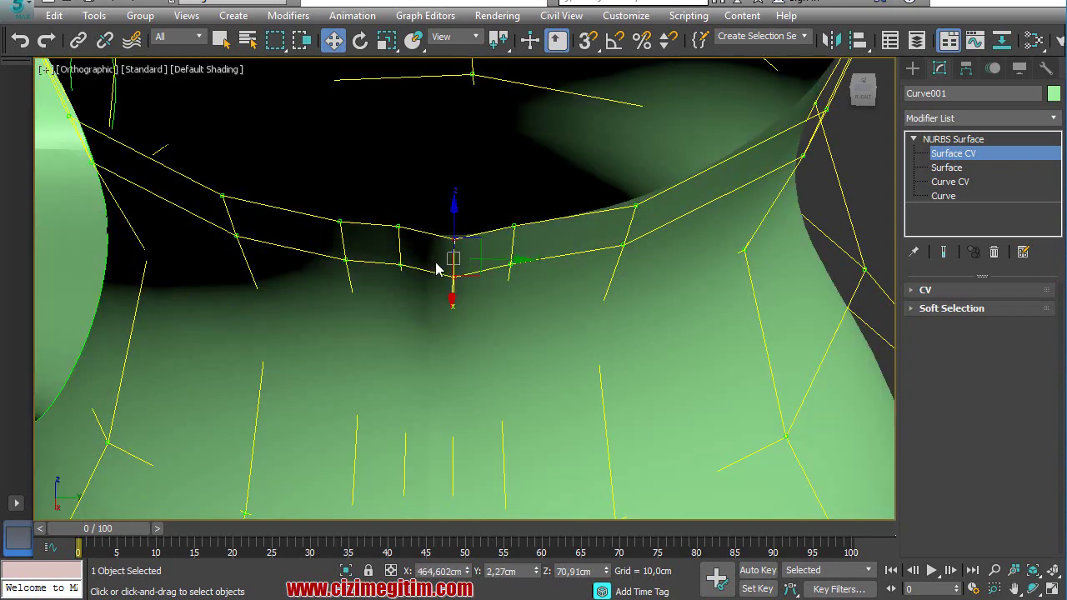
click(441, 267)
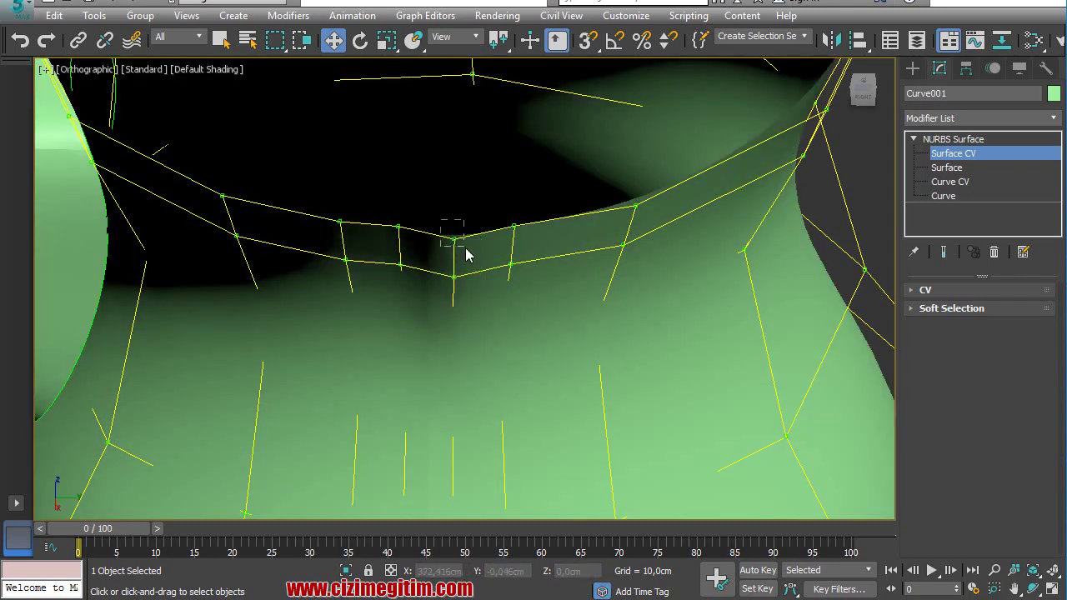
click(466, 252)
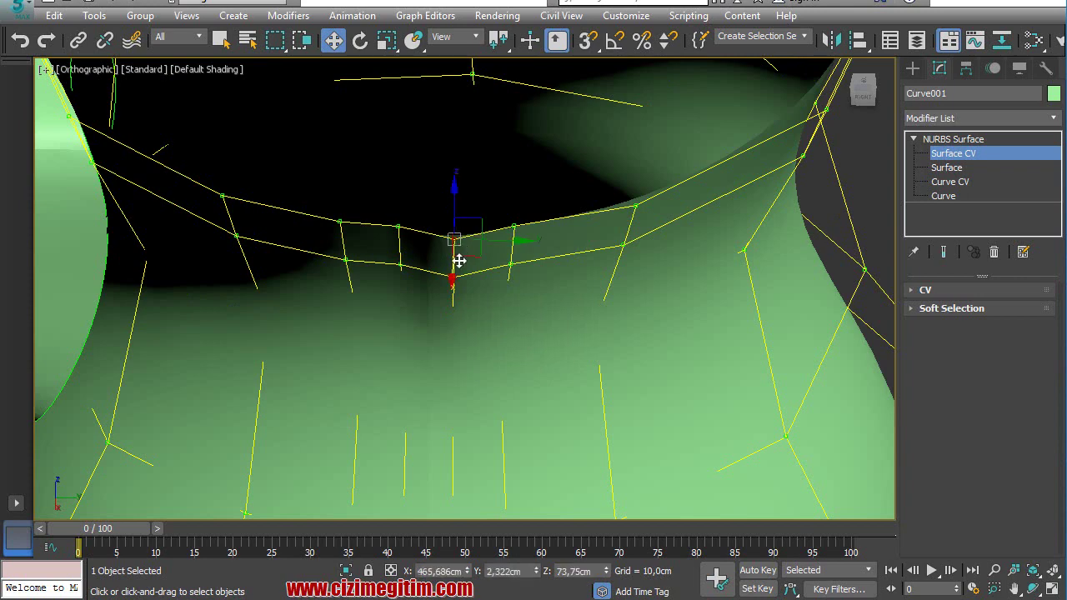
key(F3)
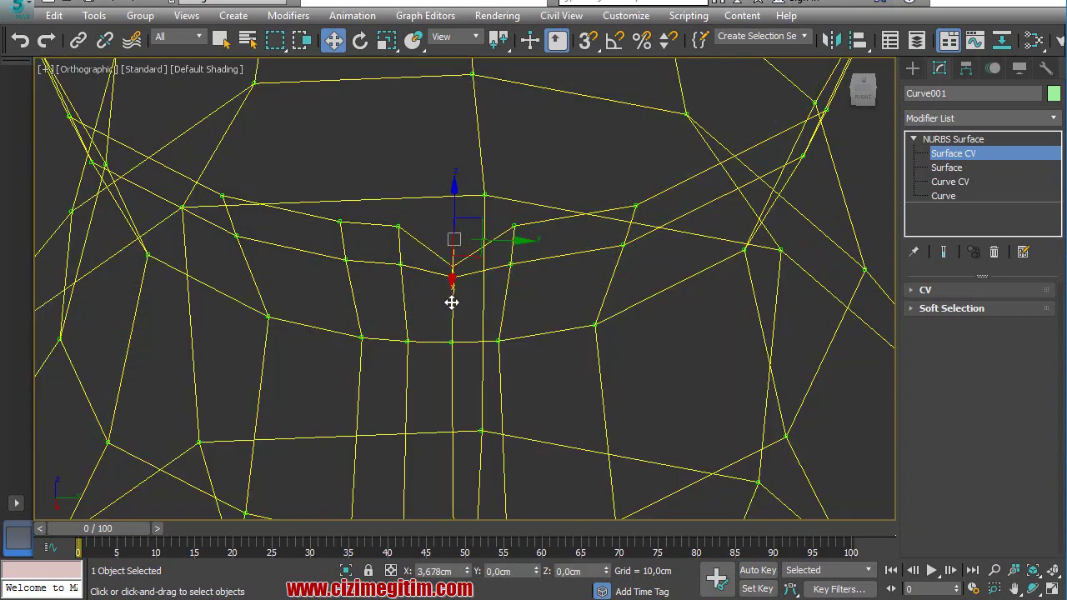
key(F3)
alt+middle_drag(476, 315, 542, 351)
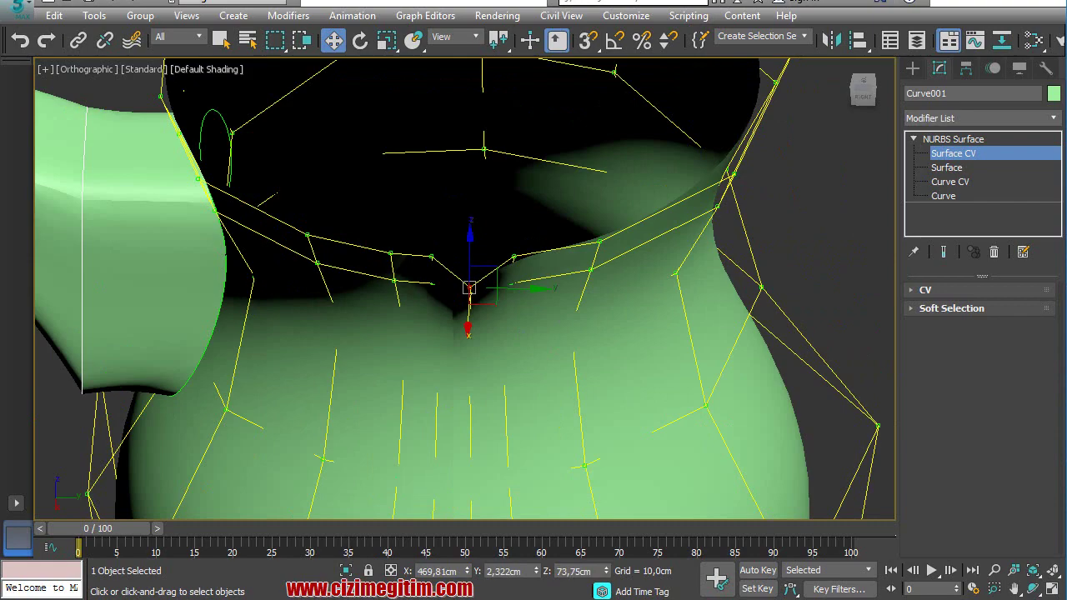
key(ctrl+r)
mouse_move(472, 286)
mouse_down()
mouse_move(527, 280)
mouse_move(481, 386)
mouse_move(514, 214)
mouse_move(458, 243)
mouse_move(526, 251)
mouse_move(565, 388)
mouse_move(523, 350)
mouse_move(516, 326)
mouse_move(536, 350)
mouse_move(548, 329)
mouse_up()
right_click(547, 329)
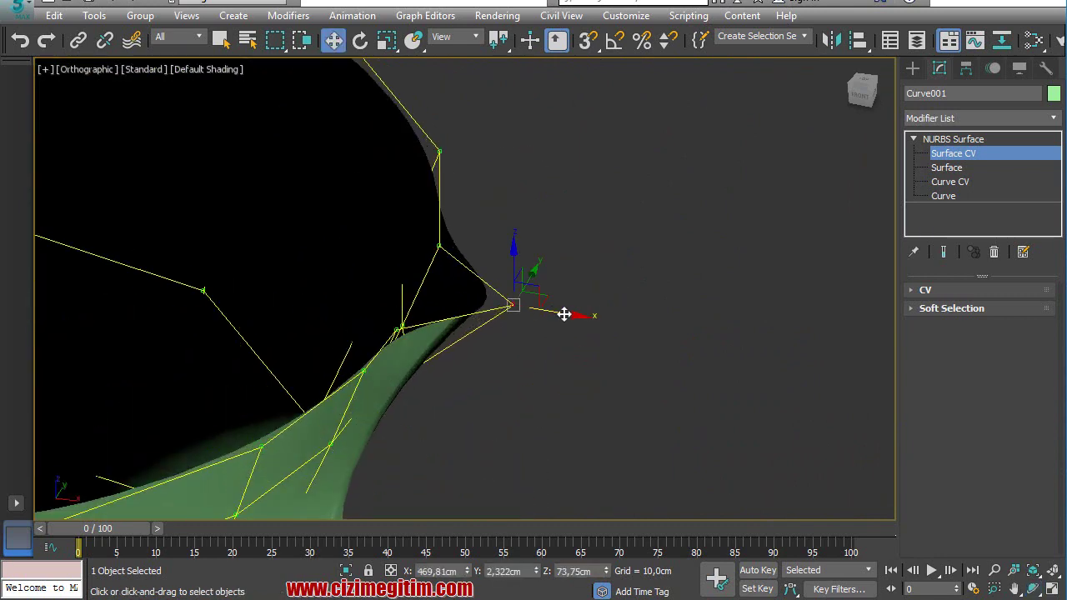
drag(564, 314, 601, 321)
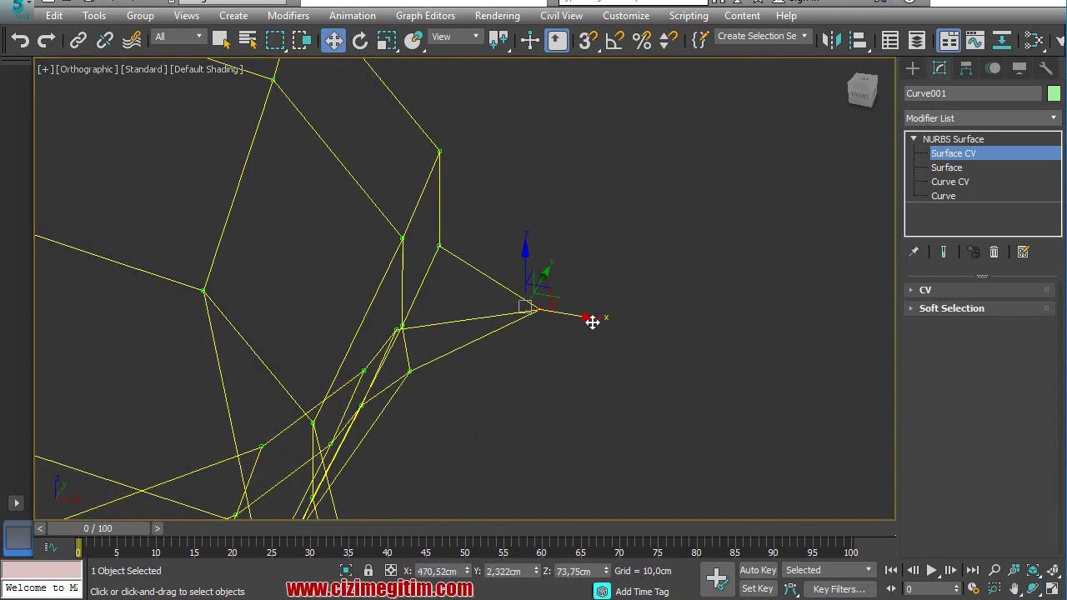
right_click(592, 322)
click(568, 354)
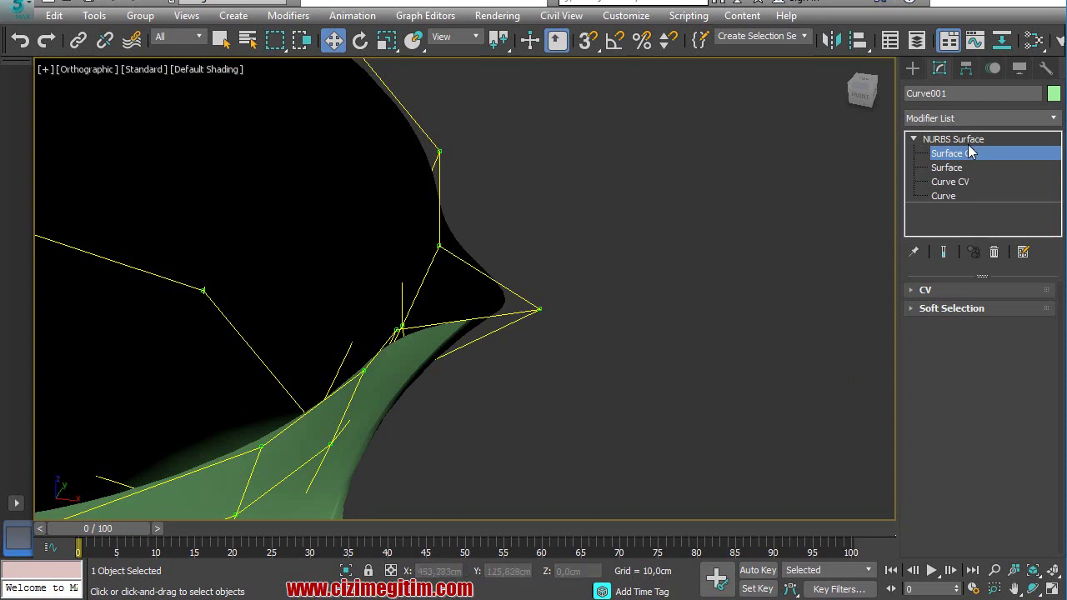
scroll(583, 298, down, 4)
scroll(567, 367, down, 3)
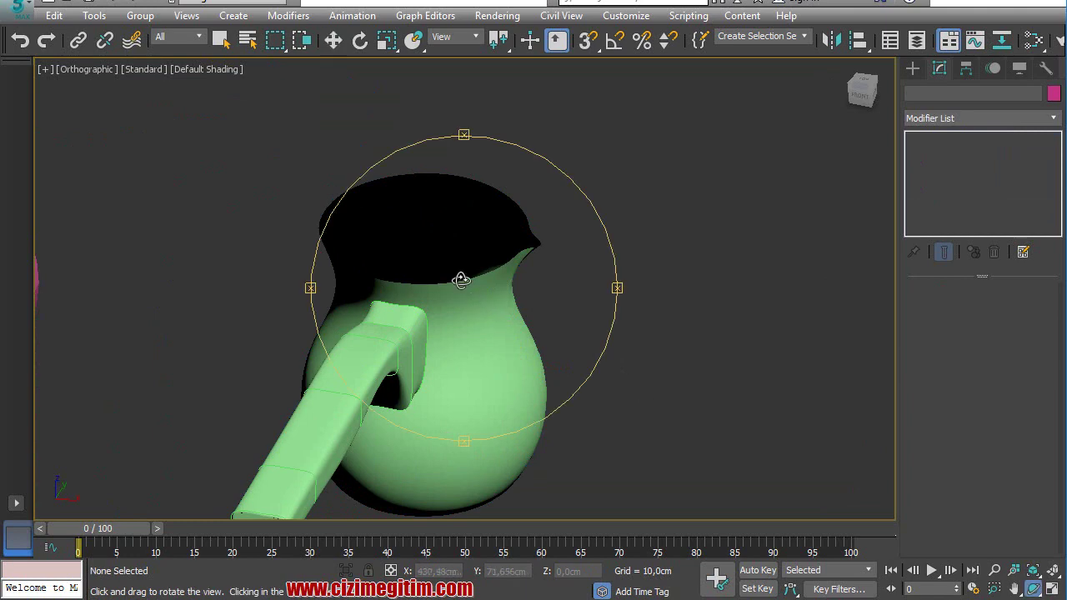
mouse_move(461, 280)
mouse_down()
mouse_move(387, 276)
mouse_move(400, 381)
mouse_move(503, 315)
mouse_move(658, 286)
mouse_move(676, 358)
mouse_move(453, 291)
mouse_move(502, 238)
mouse_move(428, 328)
mouse_move(638, 250)
mouse_move(669, 274)
mouse_up()
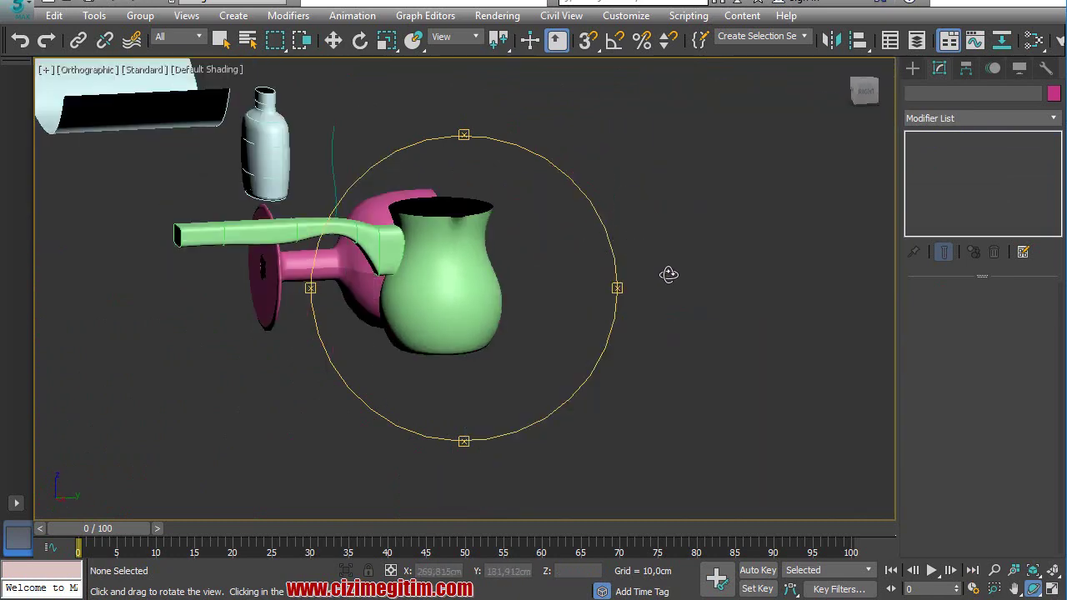
scroll(427, 236, up, 3)
mouse_move(593, 268)
mouse_down()
mouse_move(517, 309)
mouse_move(500, 334)
mouse_move(530, 368)
mouse_move(491, 326)
mouse_move(572, 265)
mouse_move(491, 305)
mouse_move(485, 324)
mouse_up()
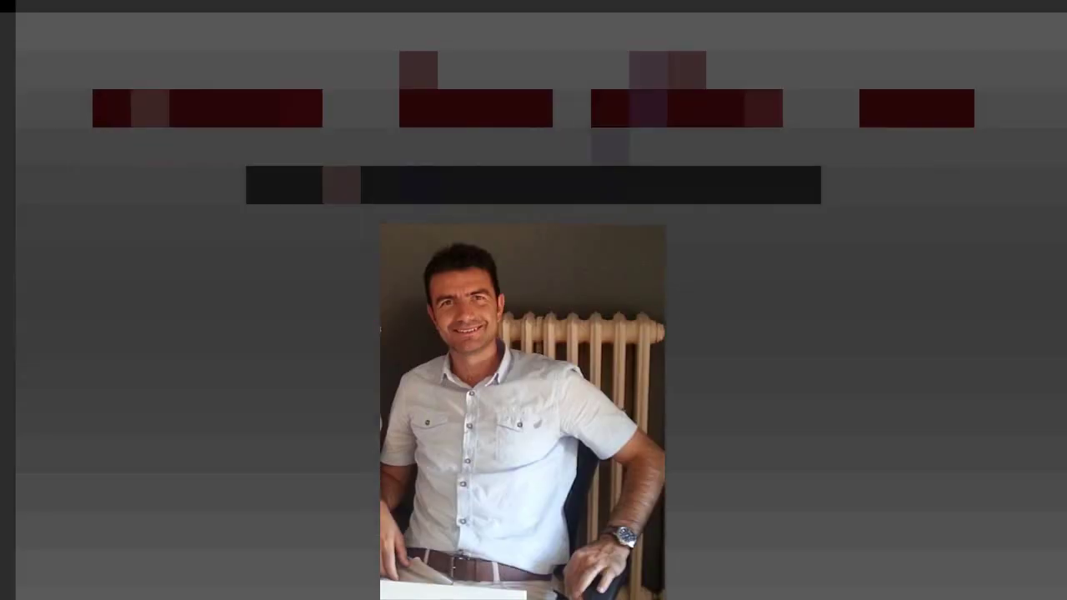